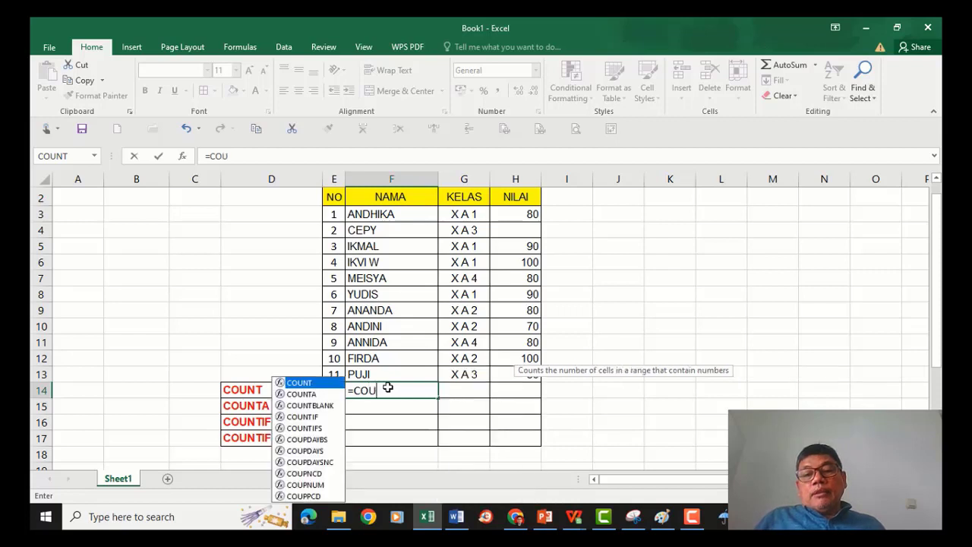
# Complete the formula =COUNT(F3:F13) in F14 to count numeric cells in the NAMA column.
pyautogui.write('T')
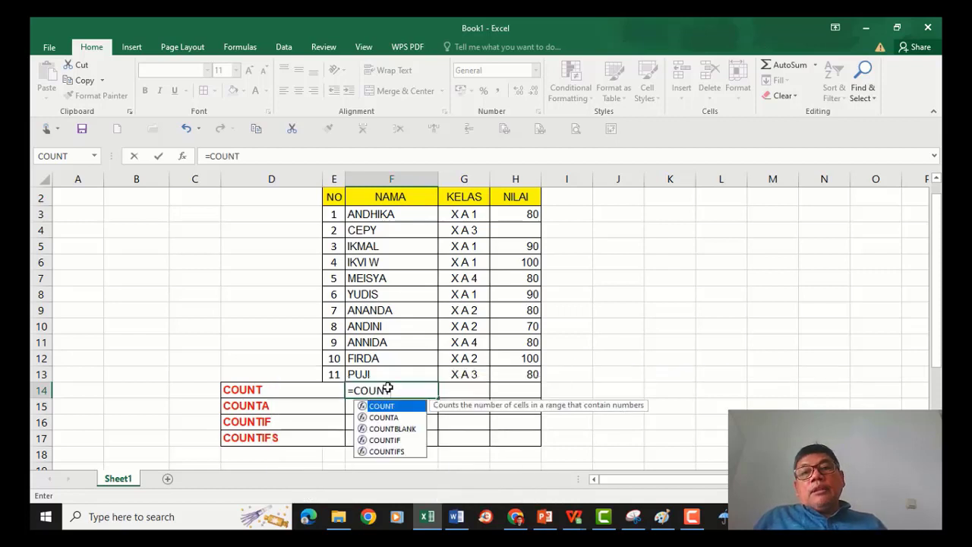
pyautogui.write('(')
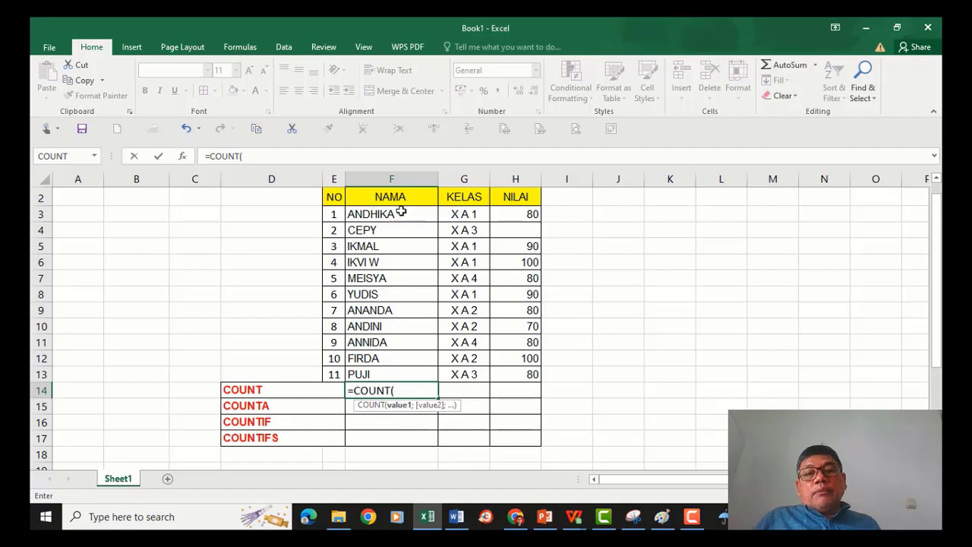
pyautogui.moveTo(395, 214); pyautogui.dragTo(388, 377)
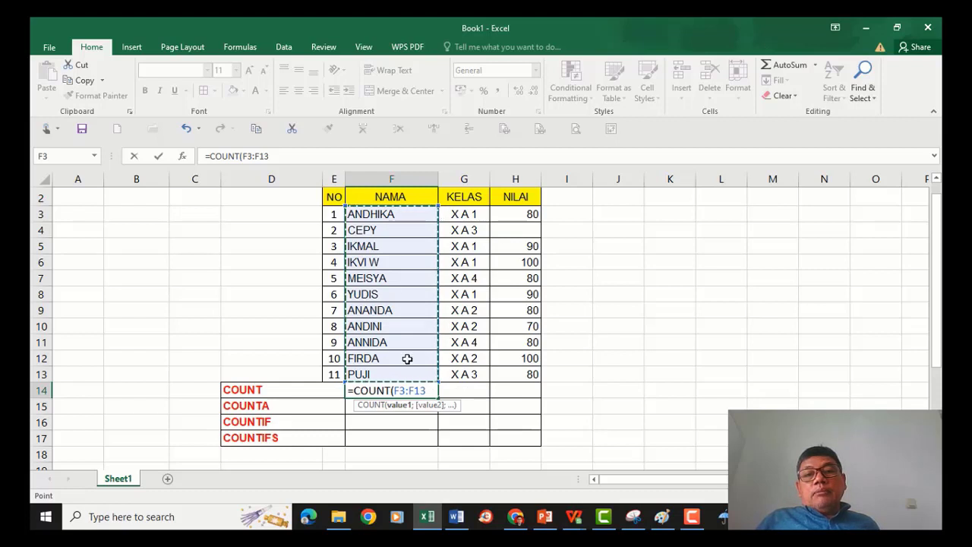
pyautogui.write(')')
pyautogui.press('Return')
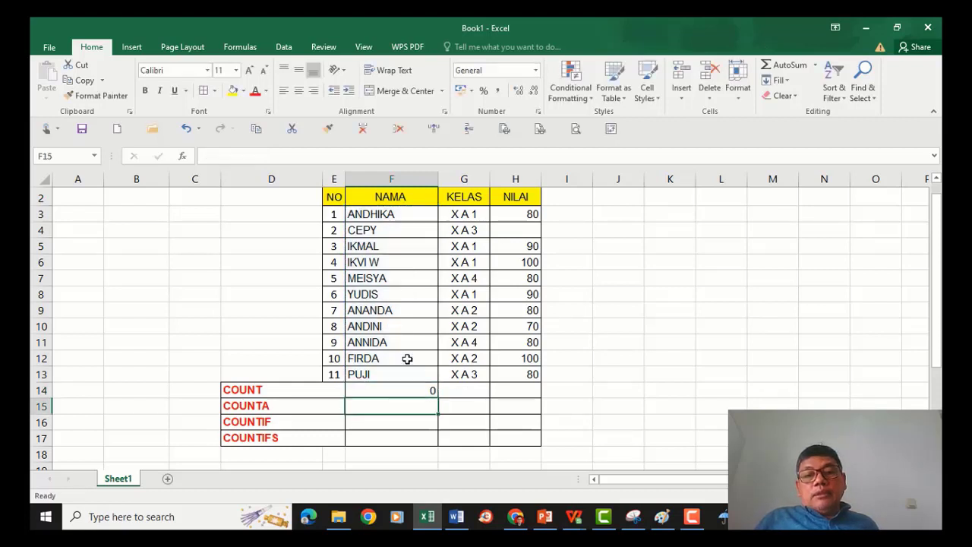
# Enter =COUNT(G3:G13) in G14 to count numeric cells in the KELAS column.
pyautogui.click(434, 389)
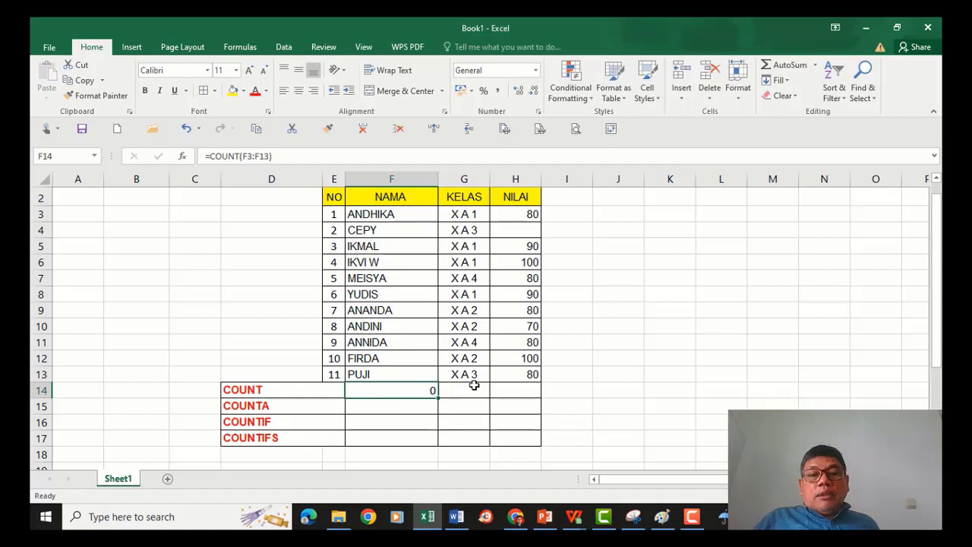
pyautogui.click(464, 391)
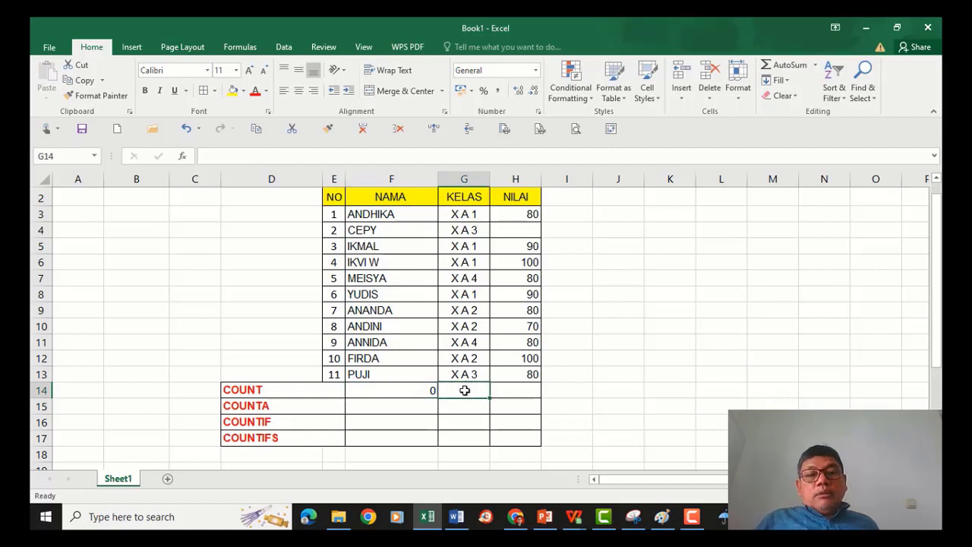
pyautogui.click(425, 391)
pyautogui.click(470, 391)
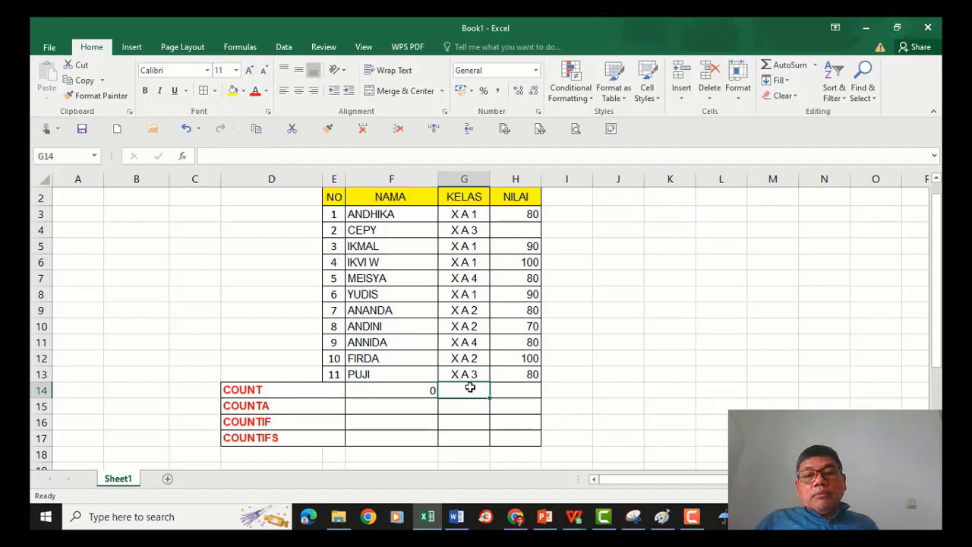
pyautogui.write('=COUNT')
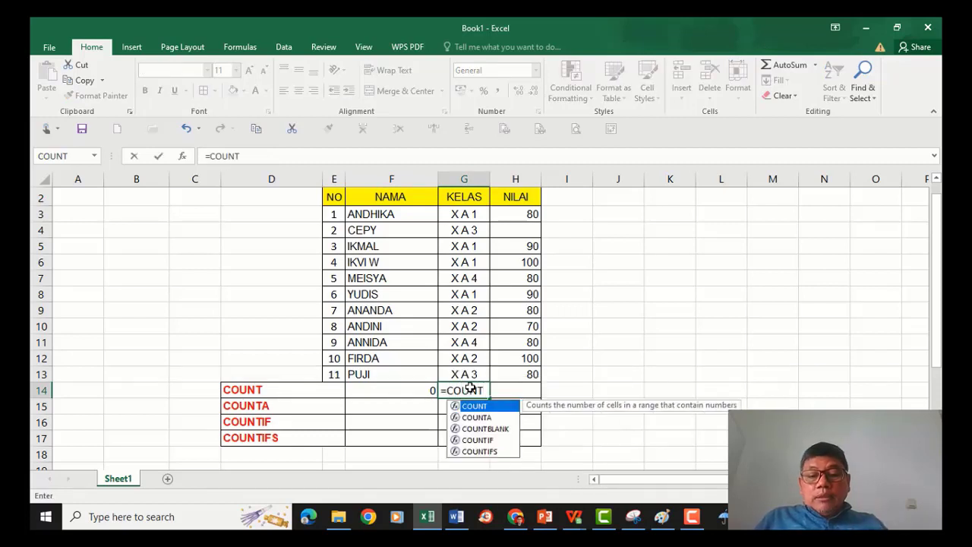
pyautogui.write('(')
pyautogui.moveTo(474, 218); pyautogui.dragTo(467, 377)
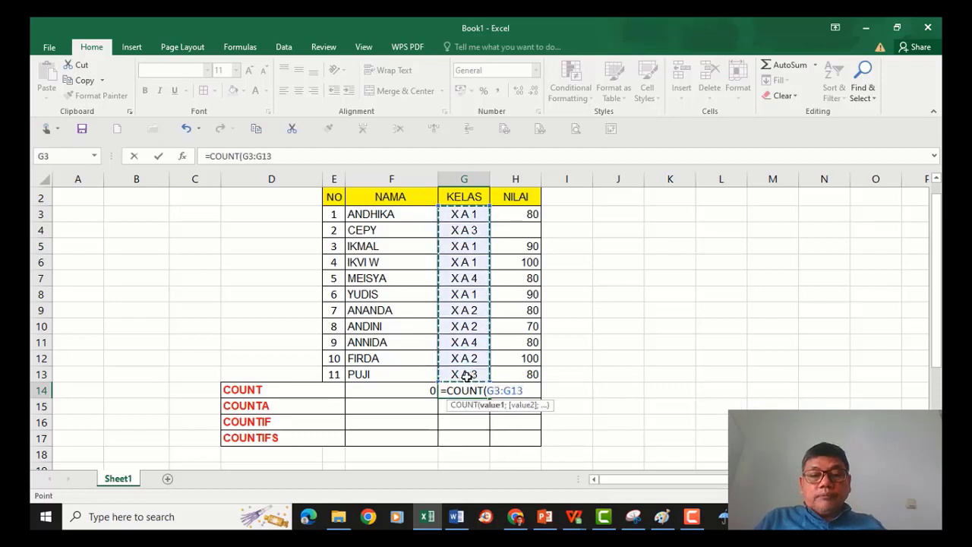
pyautogui.press('Return')
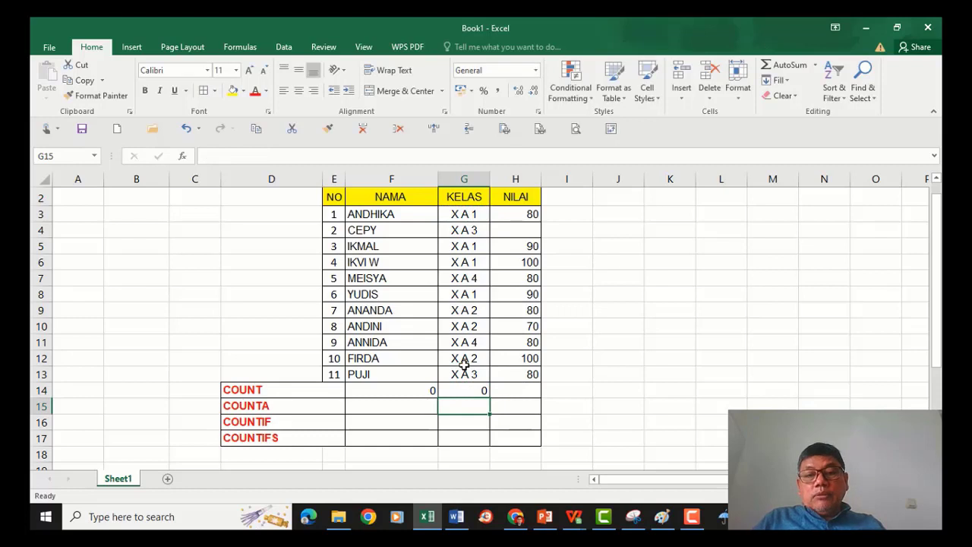
# Enter =COUNT(H3:H13) in H14 to count numeric cells in the NILAI column.
pyautogui.click(469, 390)
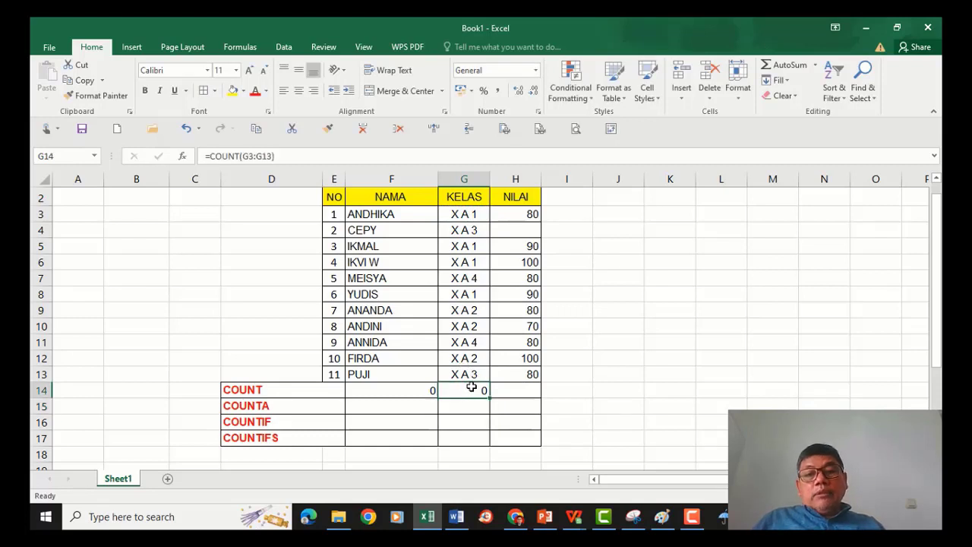
pyautogui.click(421, 389)
pyautogui.click(468, 389)
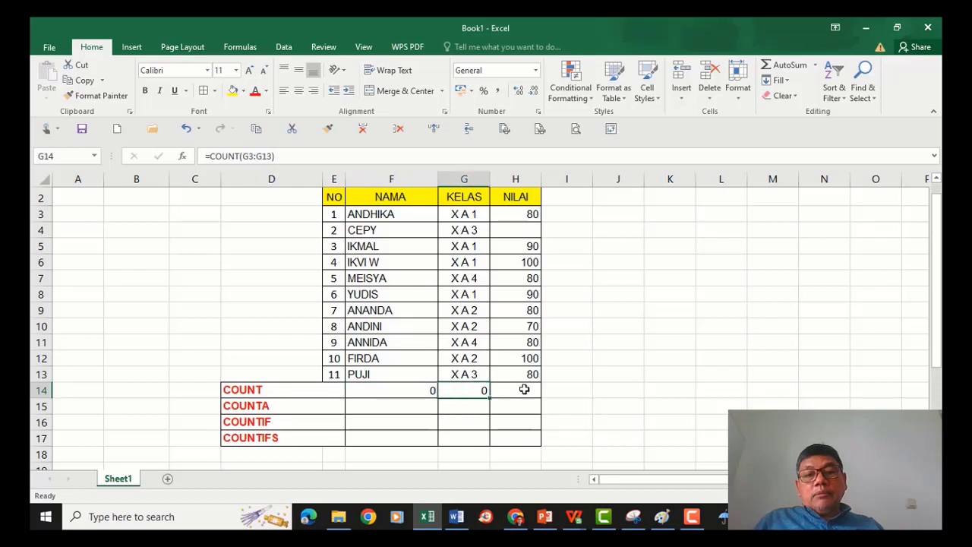
pyautogui.click(517, 390)
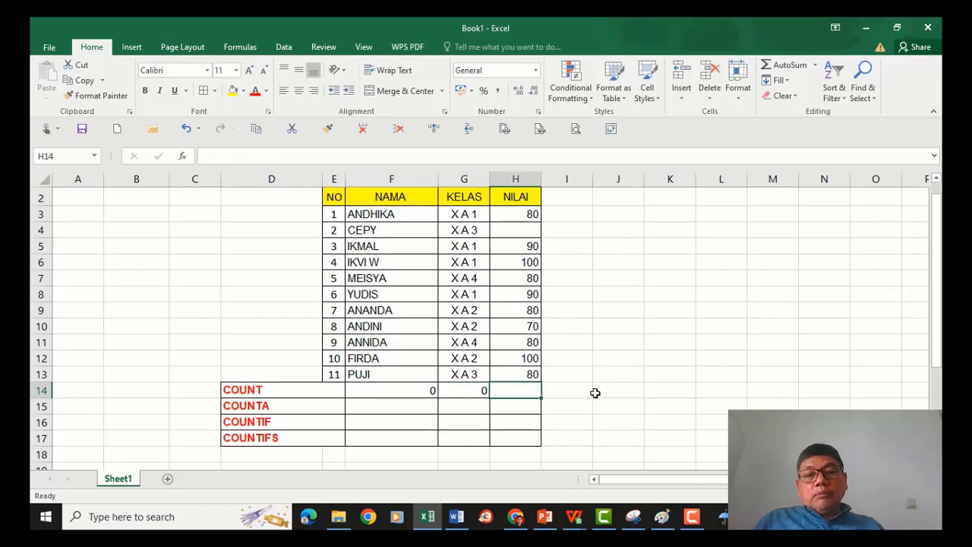
pyautogui.write('=COUNT')
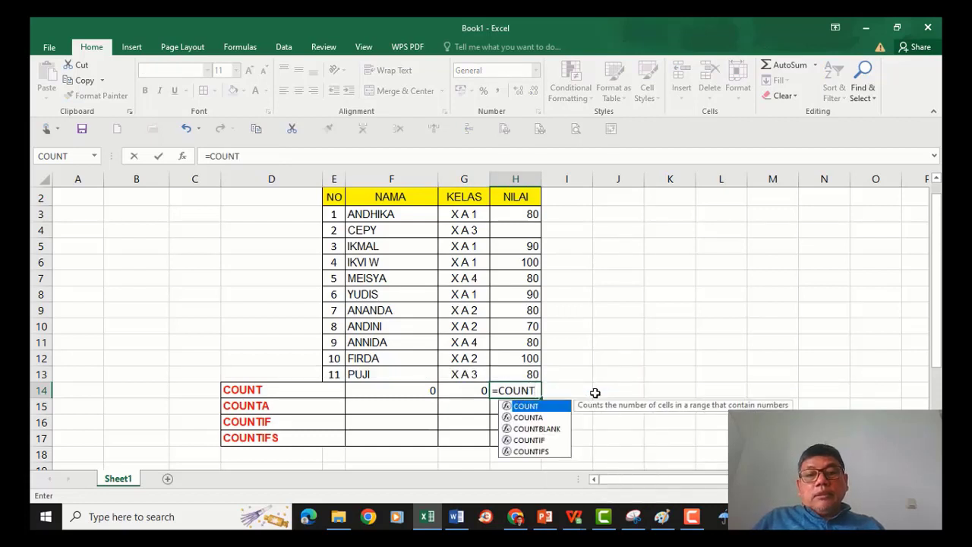
pyautogui.write('(')
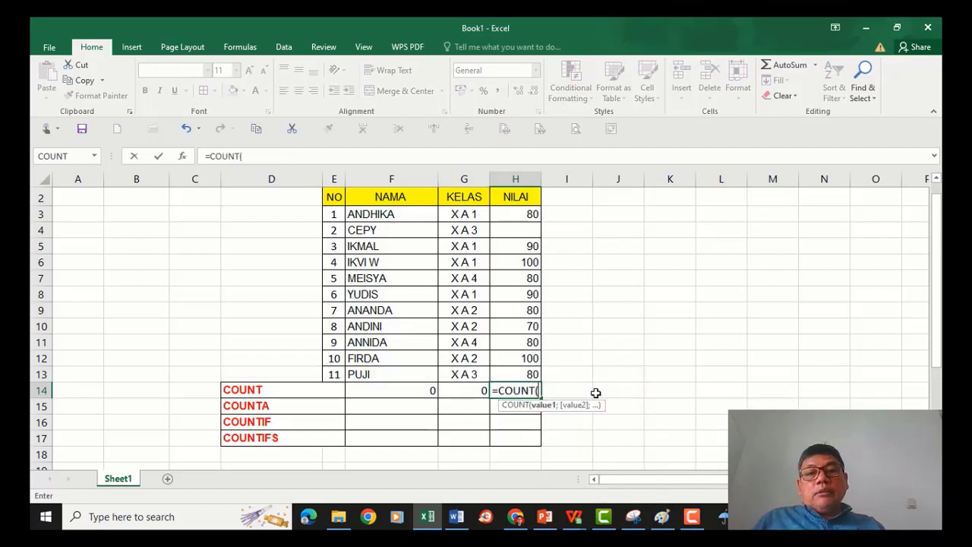
pyautogui.moveTo(527, 213); pyautogui.dragTo(528, 372)
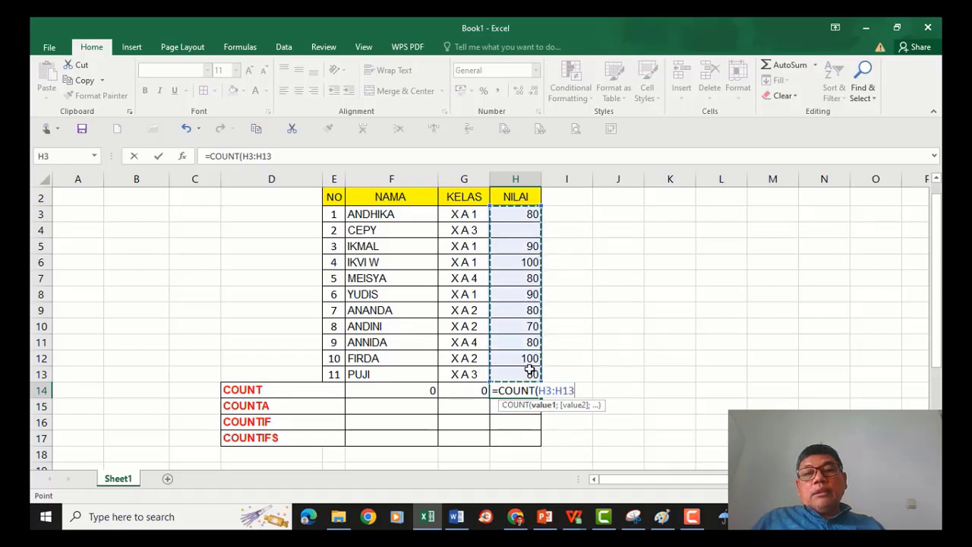
pyautogui.hotkey('ctrl', 'Return')
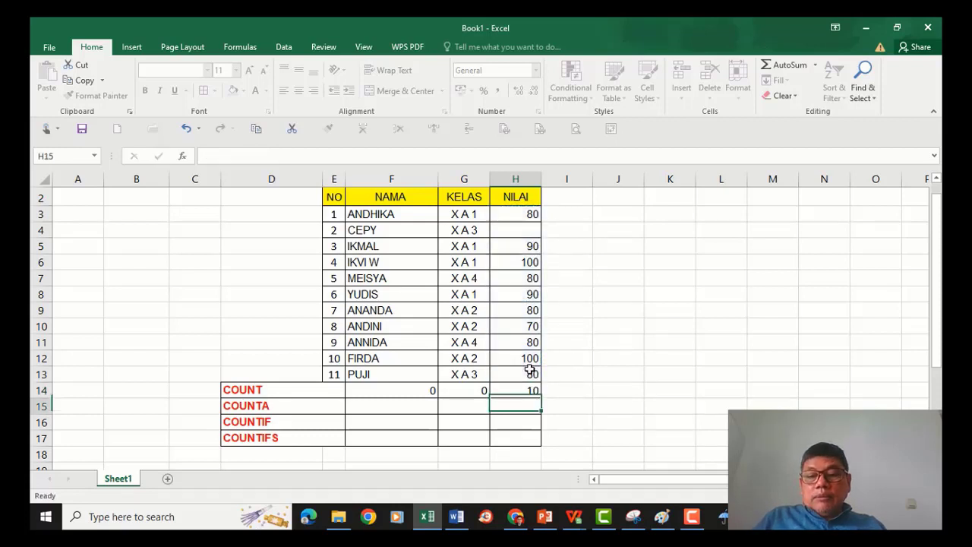
# Inspect the COUNT result in H14 alongside the empty NILAI cell in row 4.
pyautogui.click(521, 388)
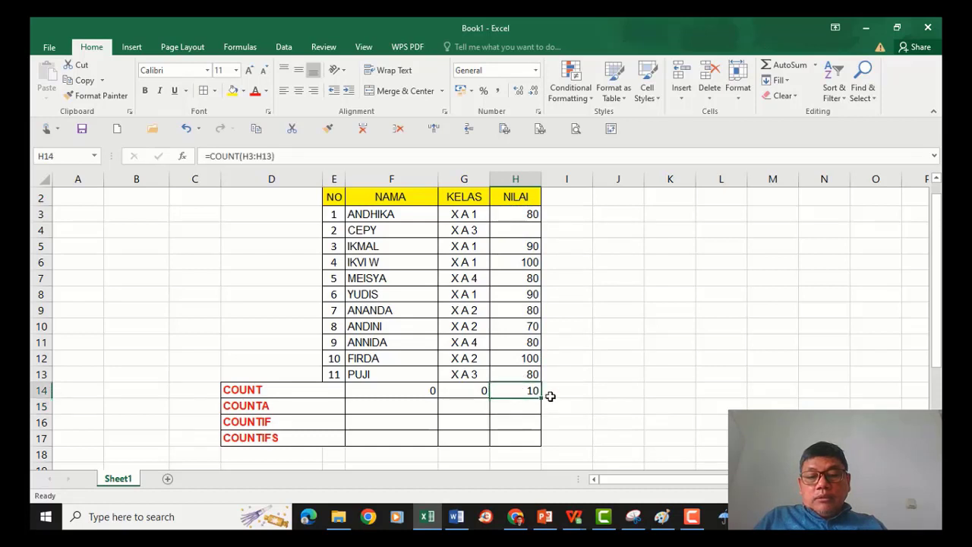
pyautogui.click(418, 391)
pyautogui.click(466, 390)
pyautogui.click(527, 390)
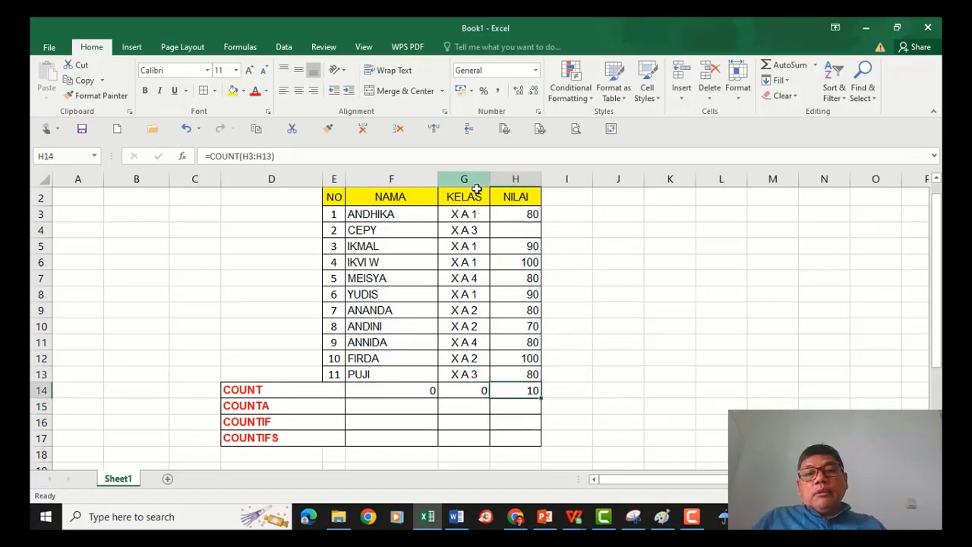
pyautogui.click(510, 229)
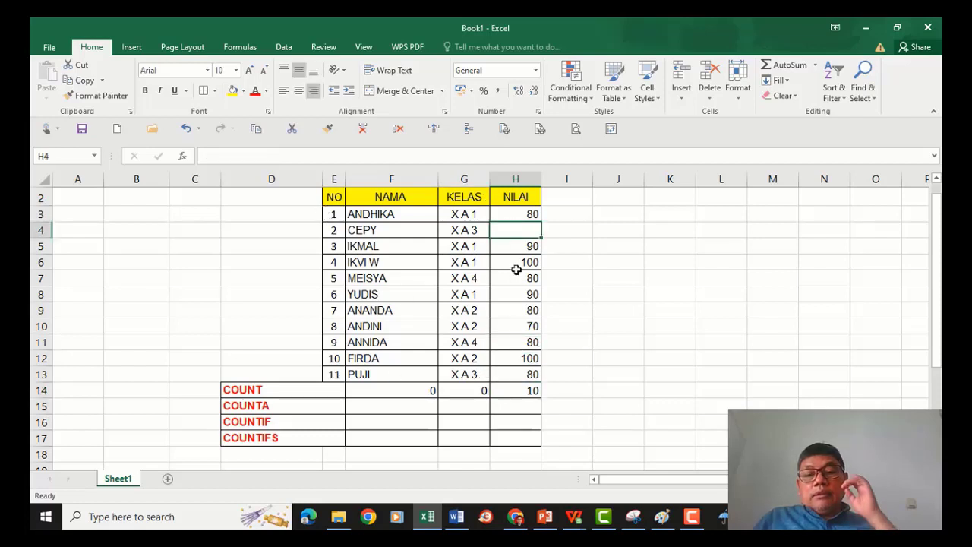
pyautogui.click(404, 229)
pyautogui.click(513, 227)
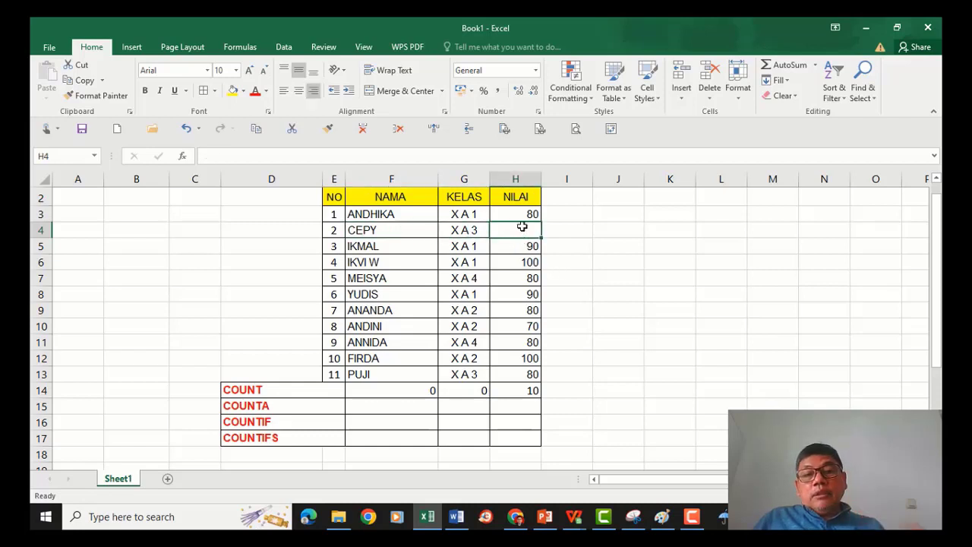
pyautogui.click(520, 392)
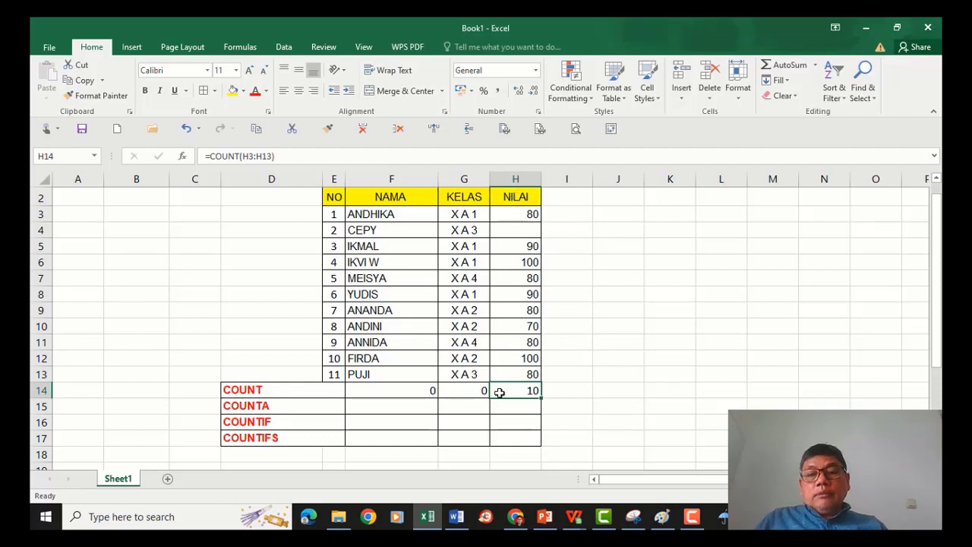
# Compare the COUNT formulas and results in F14, G14 and H14 against their source columns.
pyautogui.click(466, 392)
pyautogui.click(410, 392)
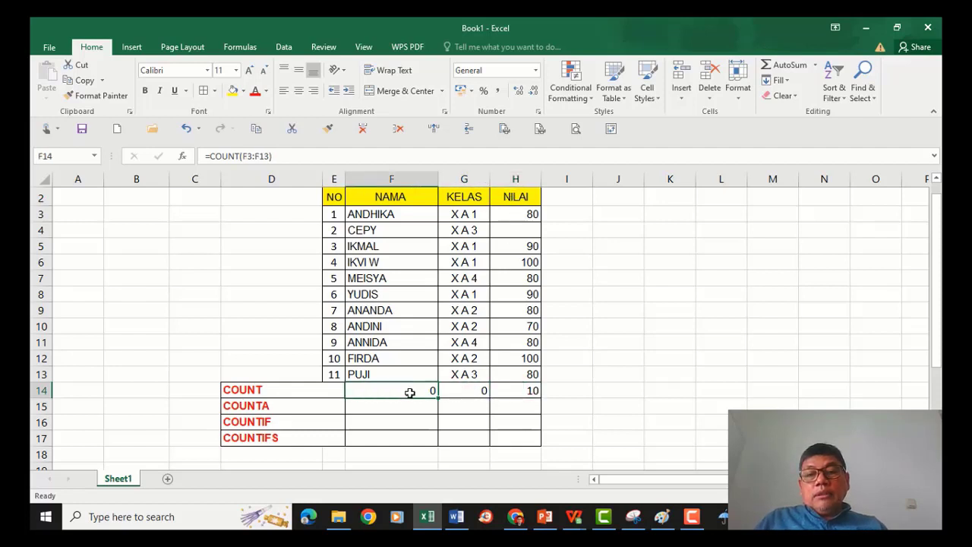
pyautogui.click(476, 390)
pyautogui.click(422, 392)
pyautogui.click(458, 393)
pyautogui.click(409, 392)
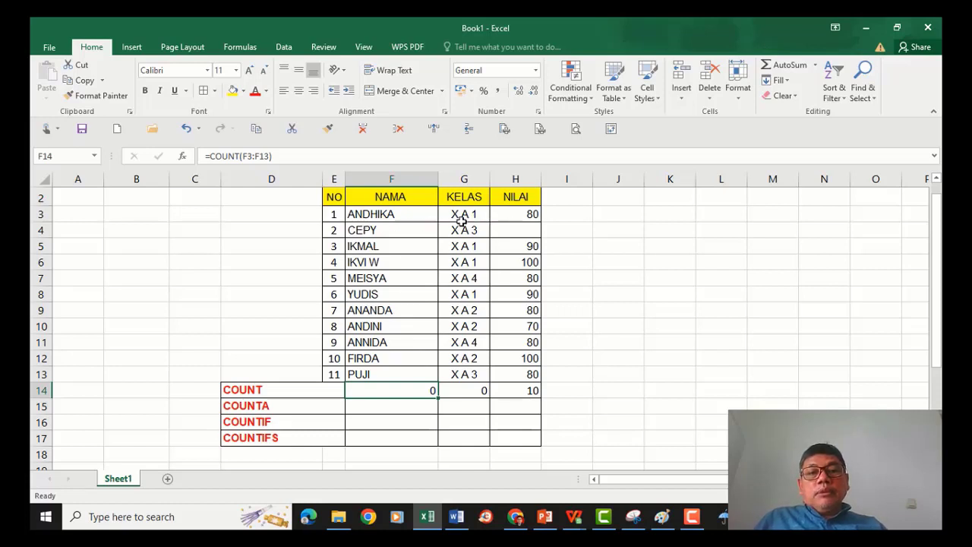
pyautogui.click(474, 388)
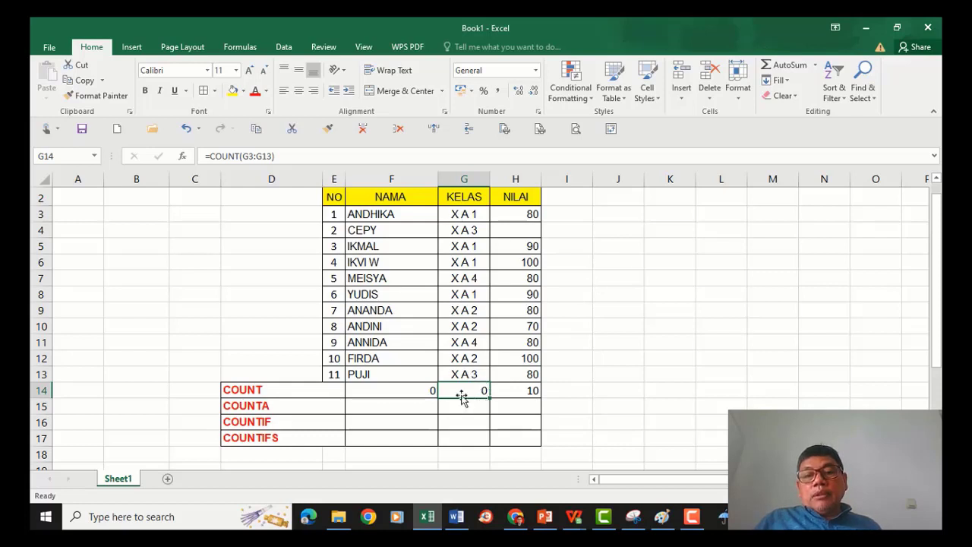
pyautogui.click(422, 390)
pyautogui.click(460, 391)
pyautogui.moveTo(428, 390); pyautogui.dragTo(460, 391)
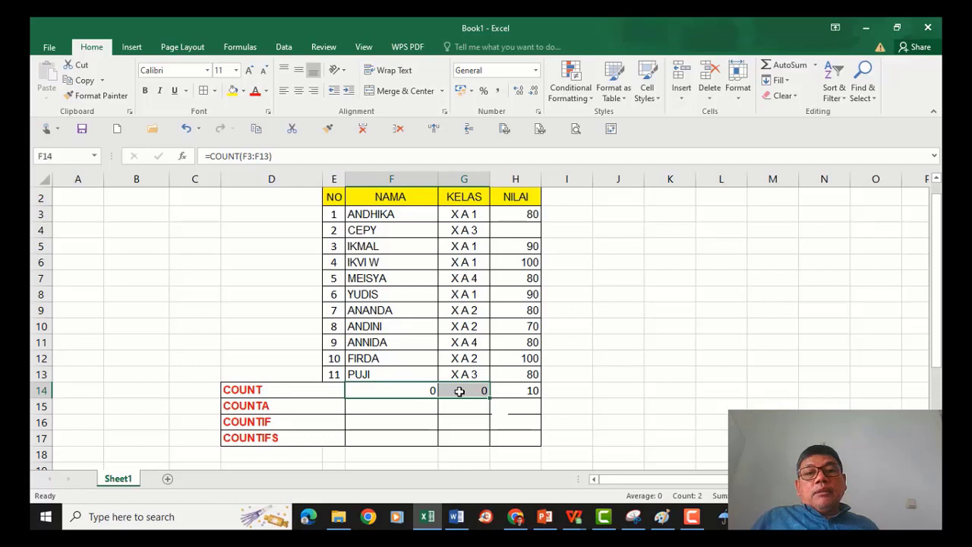
pyautogui.click(516, 390)
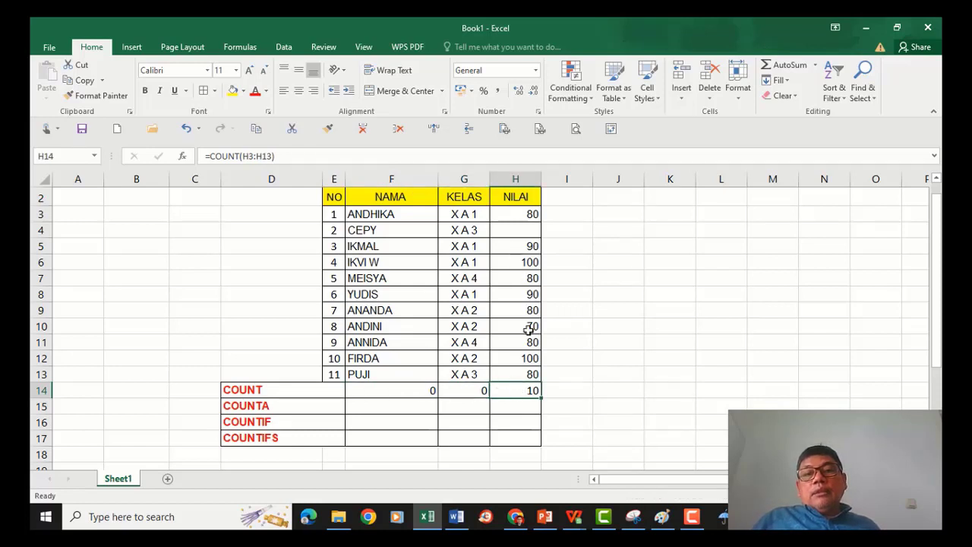
pyautogui.click(478, 391)
pyautogui.click(418, 390)
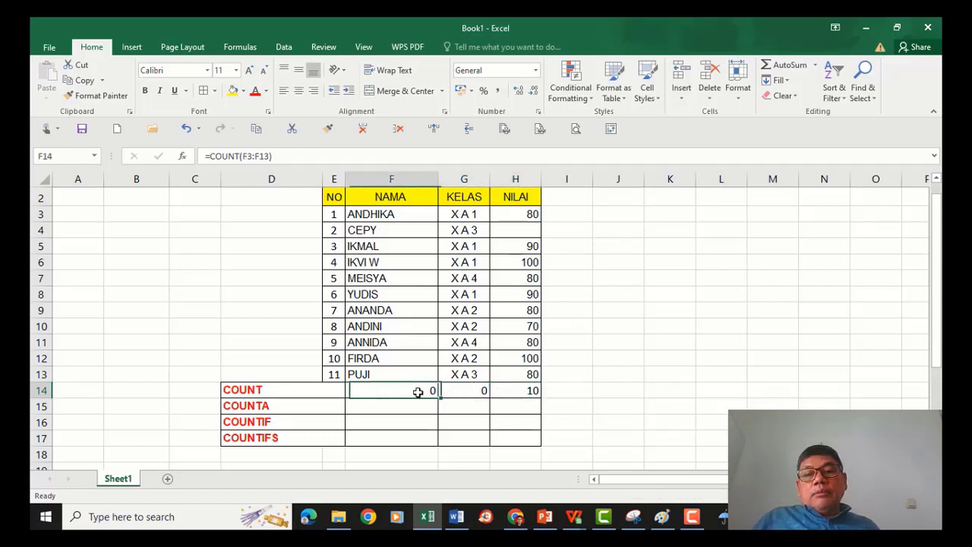
pyautogui.click(510, 390)
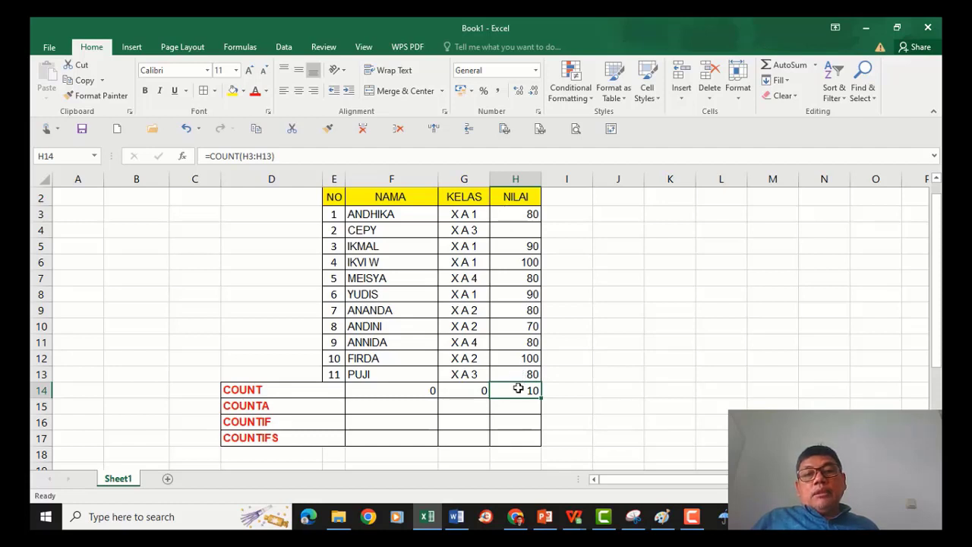
pyautogui.click(519, 374)
pyautogui.click(517, 390)
pyautogui.moveTo(501, 210); pyautogui.dragTo(506, 381)
pyautogui.click(505, 391)
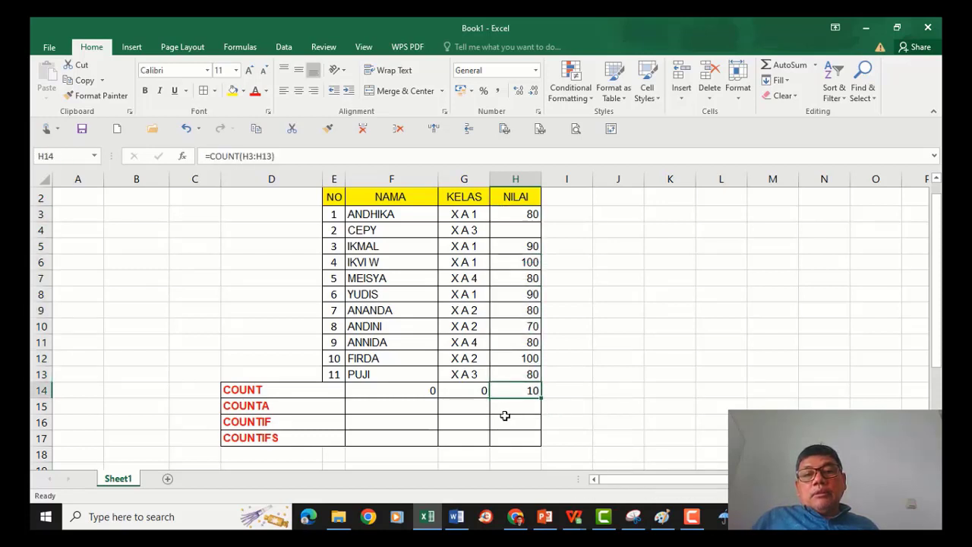
# Enter =COUNTA(F3:F13) in F15 to count the filled cells in the NAMA column.
pyautogui.click(401, 402)
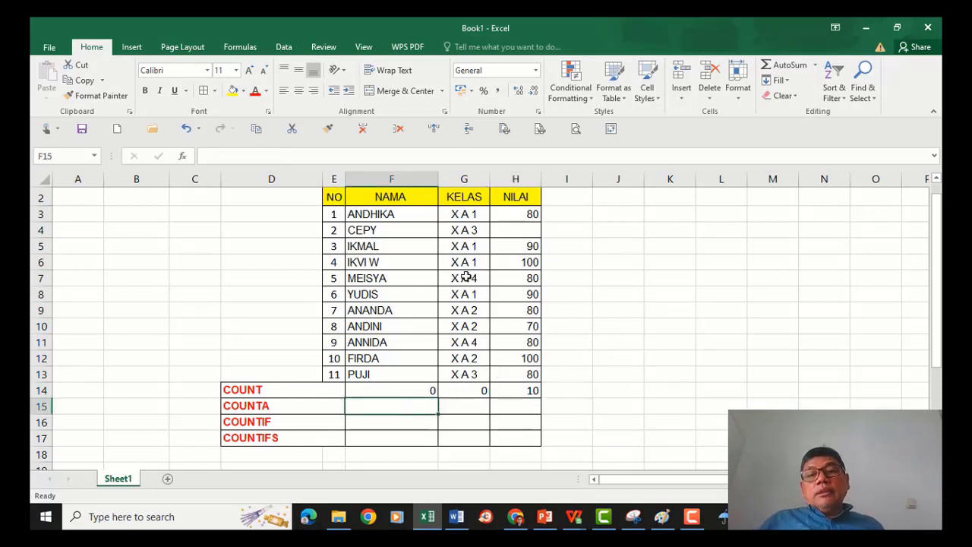
pyautogui.click(275, 406)
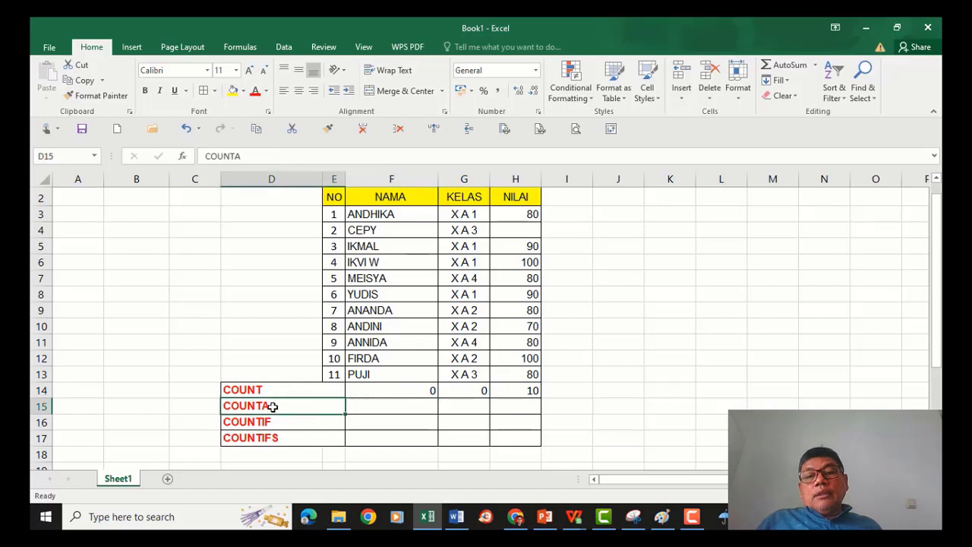
pyautogui.click(377, 407)
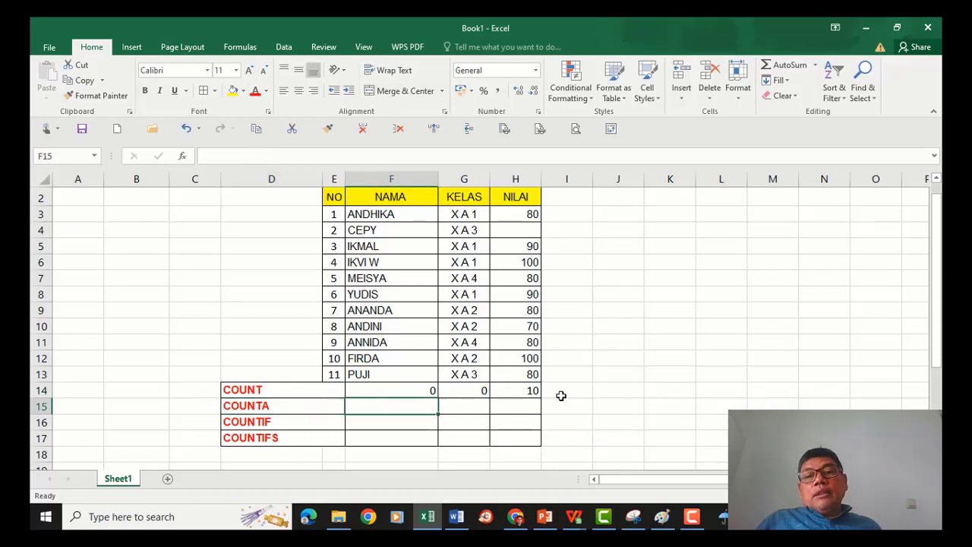
pyautogui.write('=')
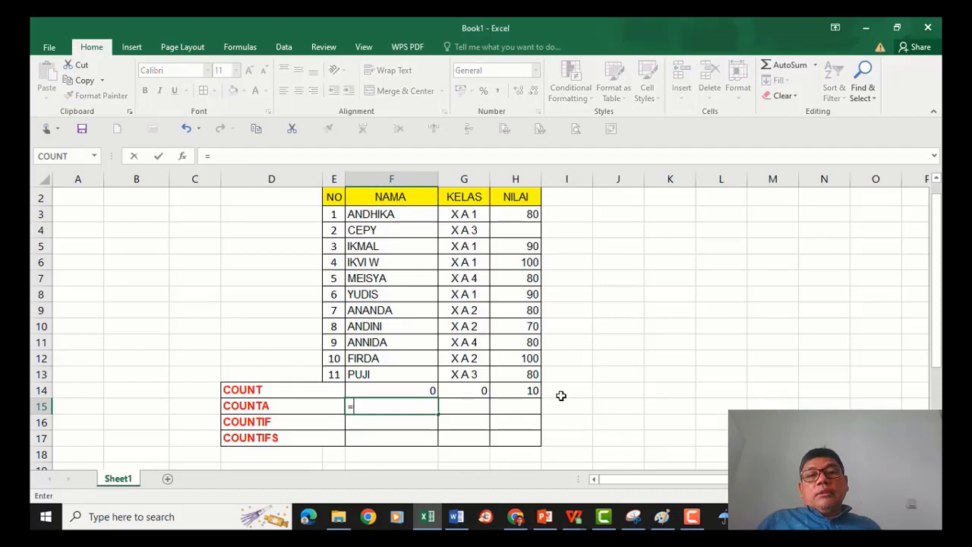
pyautogui.write('COUNT')
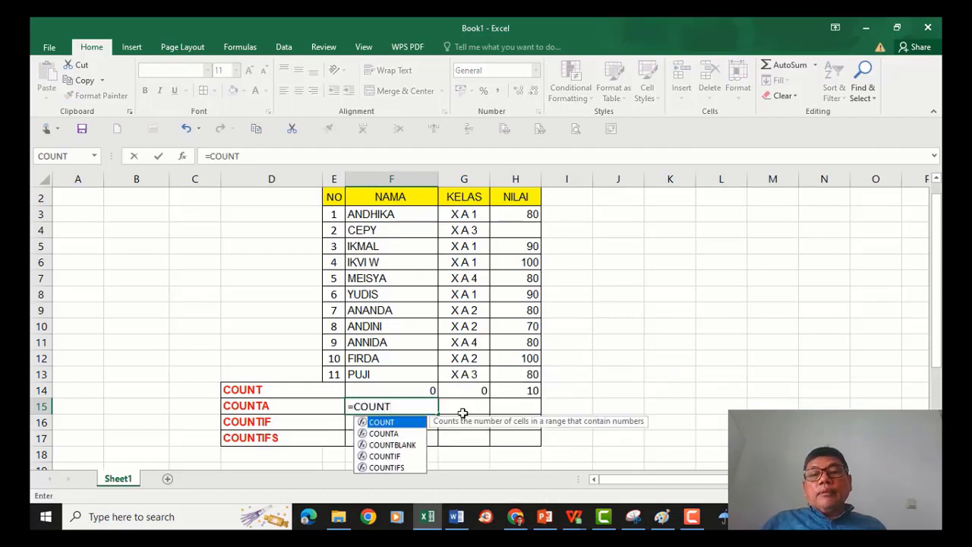
pyautogui.doubleClick(390, 435)
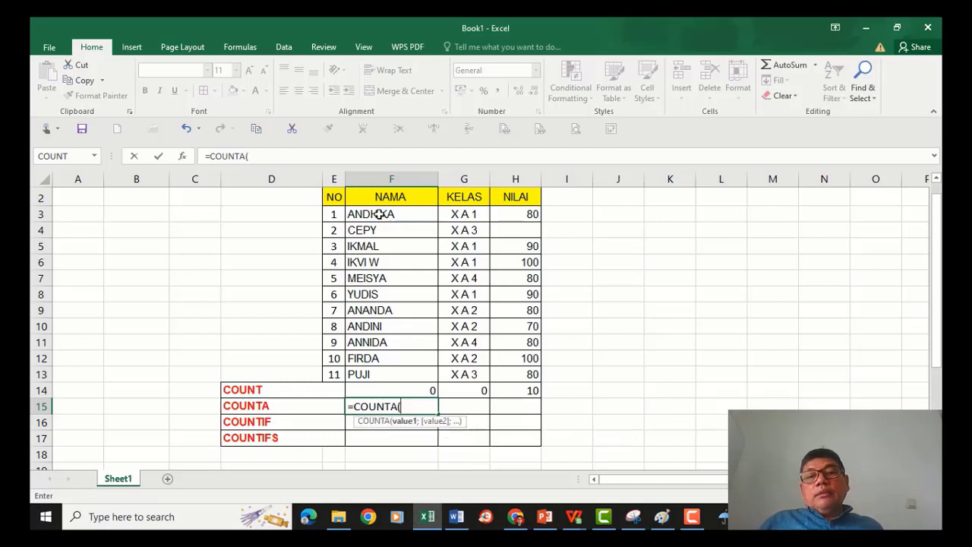
pyautogui.moveTo(379, 214); pyautogui.dragTo(378, 378)
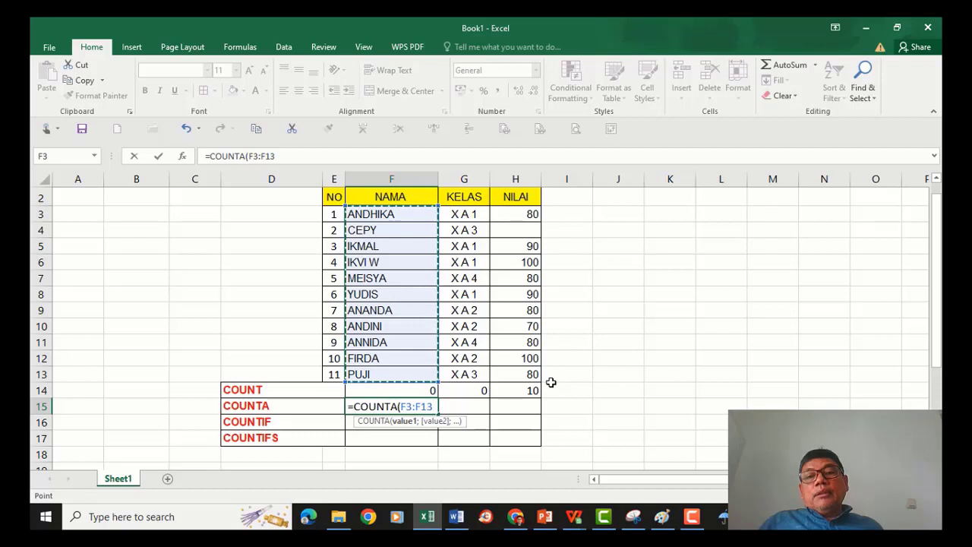
pyautogui.press('Return')
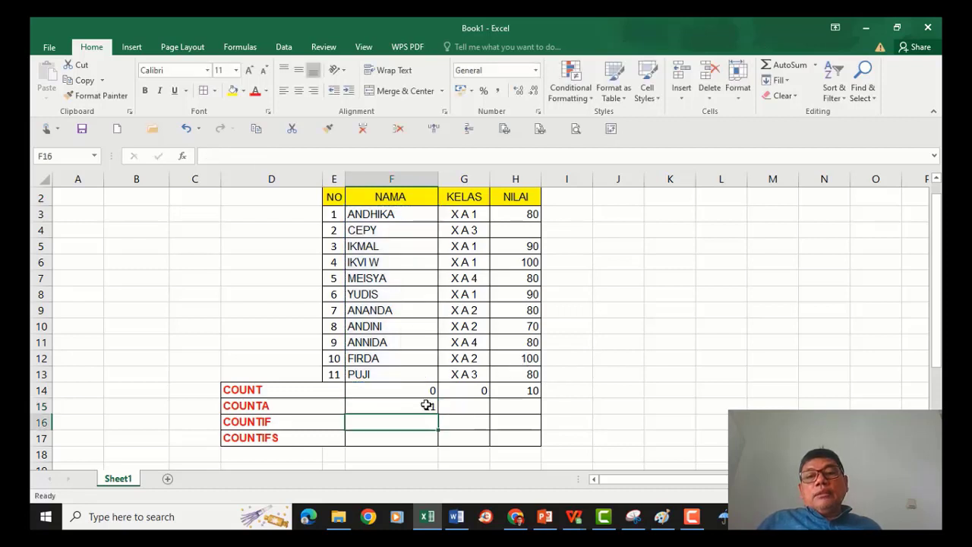
# Copy the COUNTA formula from F15 across to G15 and H15 for the KELAS and NILAI columns.
pyautogui.click(427, 404)
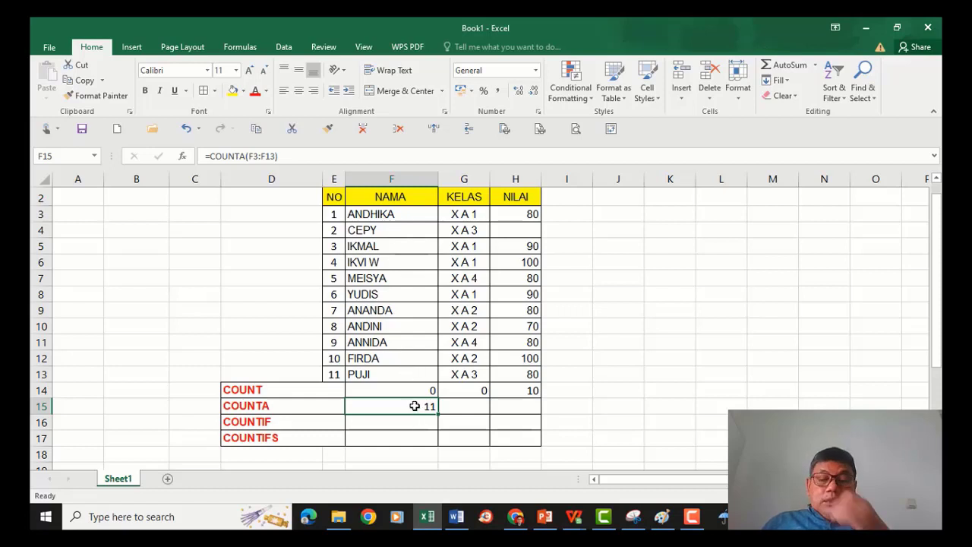
pyautogui.moveTo(439, 413); pyautogui.dragTo(517, 417)
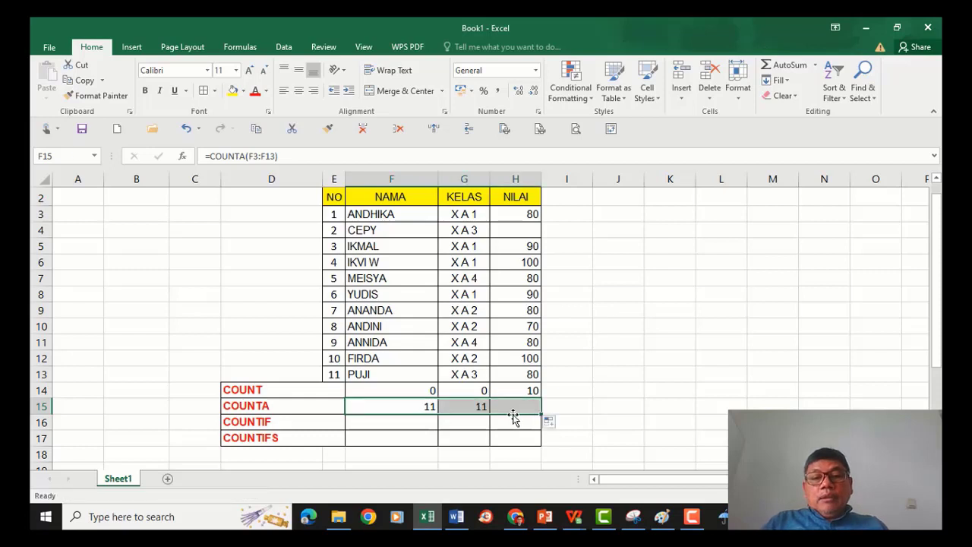
pyautogui.click(471, 404)
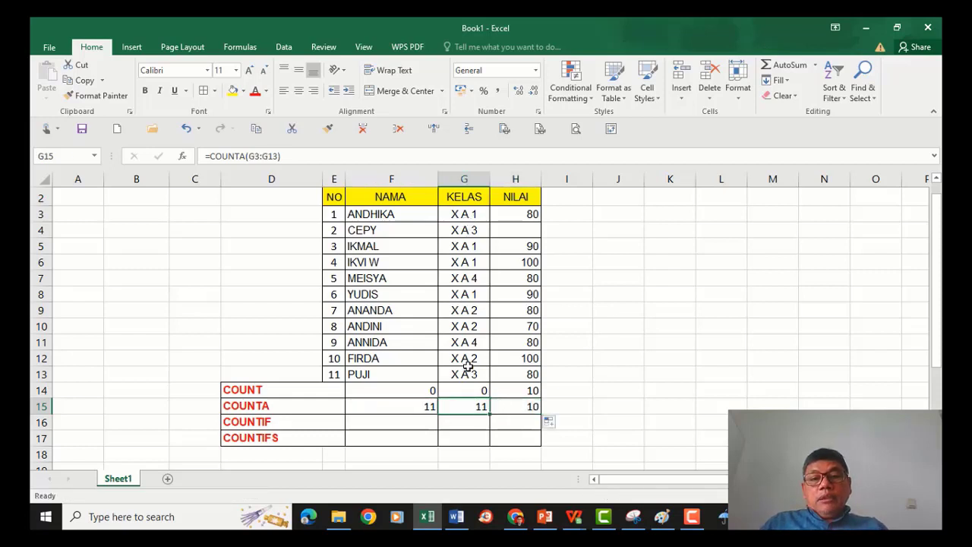
pyautogui.click(525, 407)
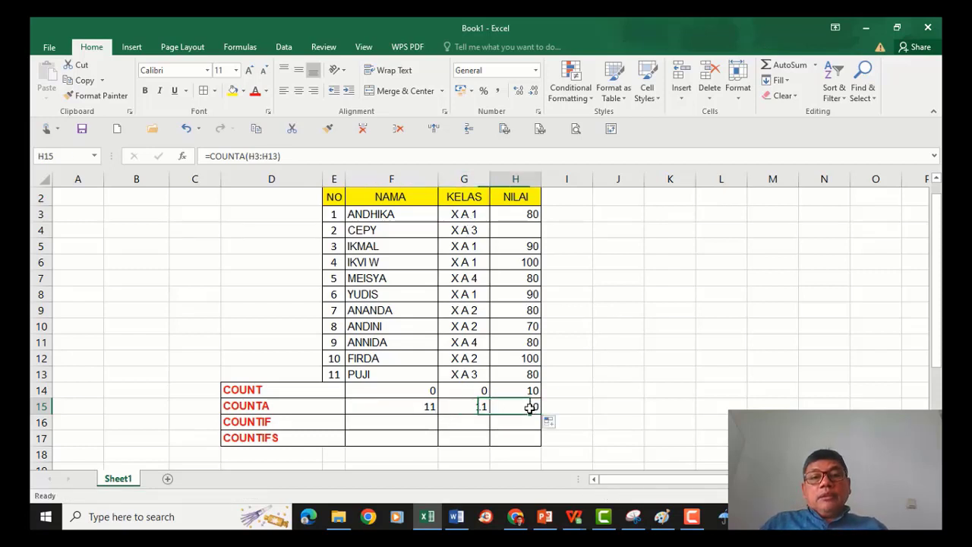
# Inspect the NILAI values in column H cell by cell against the COUNTA result.
pyautogui.click(521, 228)
pyautogui.click(521, 246)
pyautogui.click(521, 262)
pyautogui.click(521, 277)
pyautogui.click(521, 294)
pyautogui.click(521, 310)
pyautogui.click(523, 342)
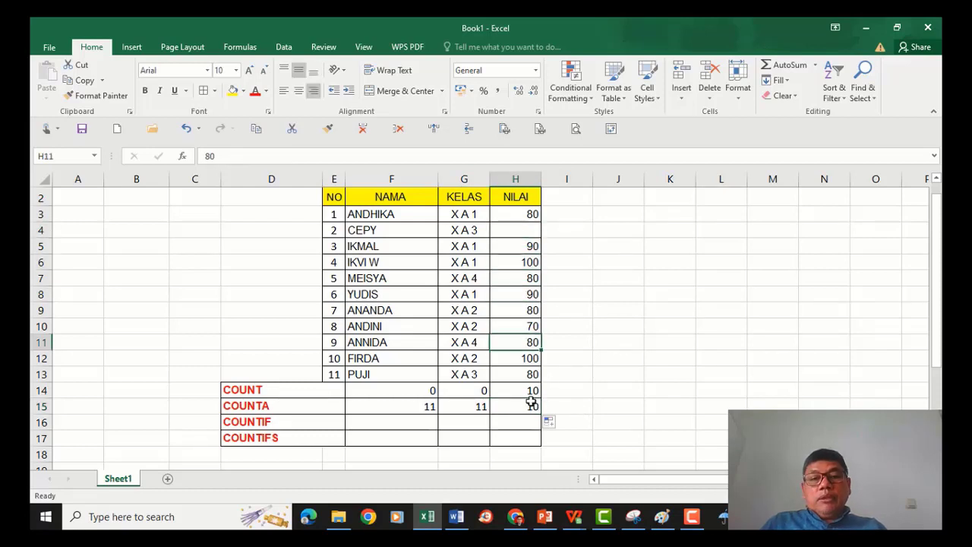
# Clear the NILAI values for ANDINI and PUJI to test COUNT and COUNTA, then undo both deletions.
pyautogui.click(525, 326)
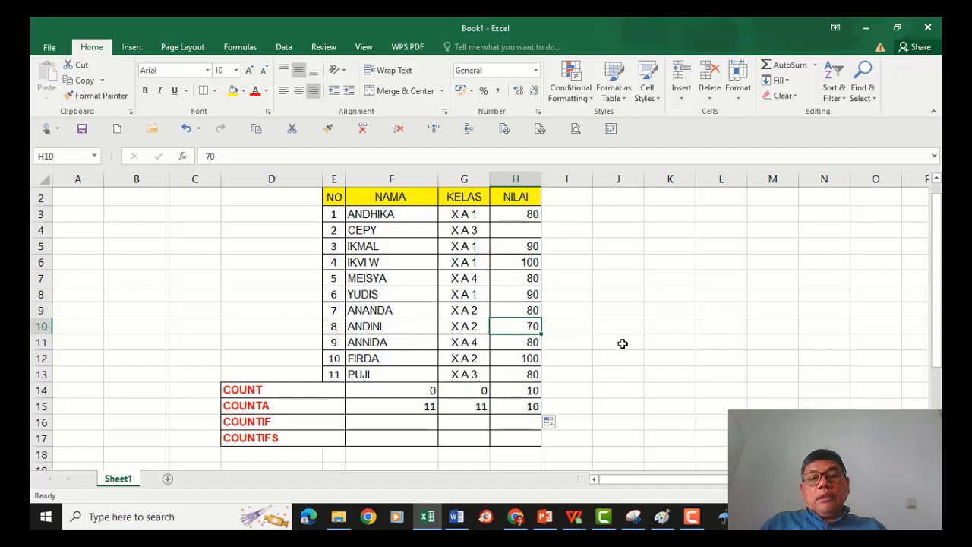
pyautogui.press('Delete')
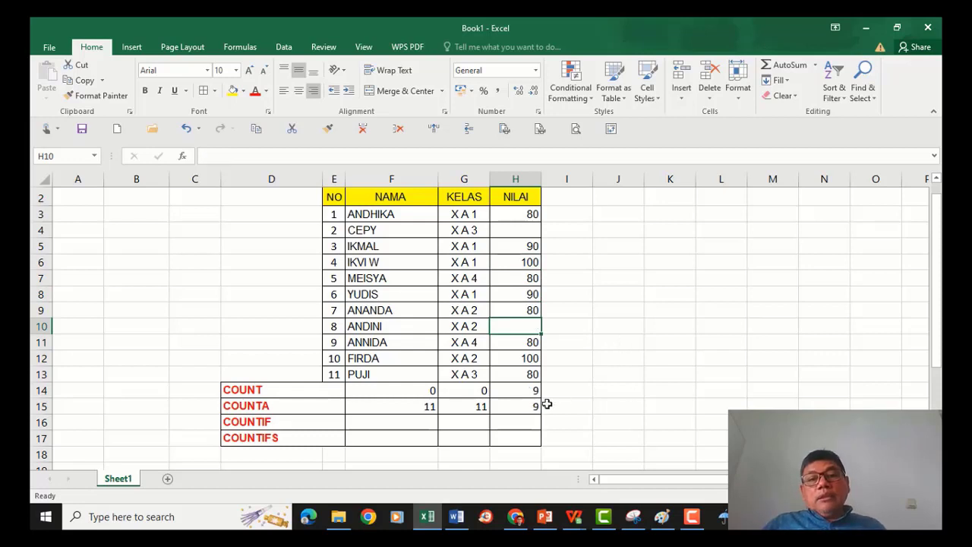
pyautogui.click(532, 406)
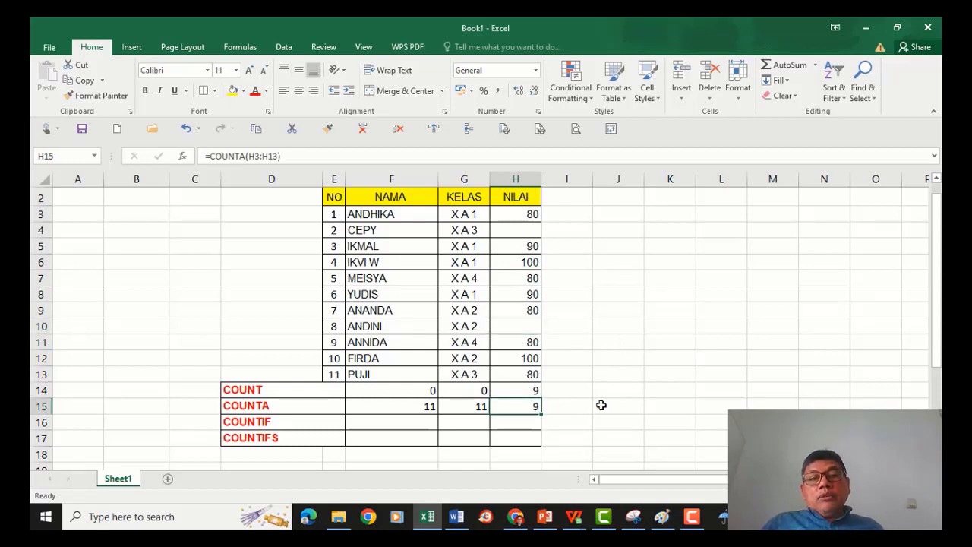
pyautogui.click(533, 375)
pyautogui.press('Delete')
pyautogui.click(524, 407)
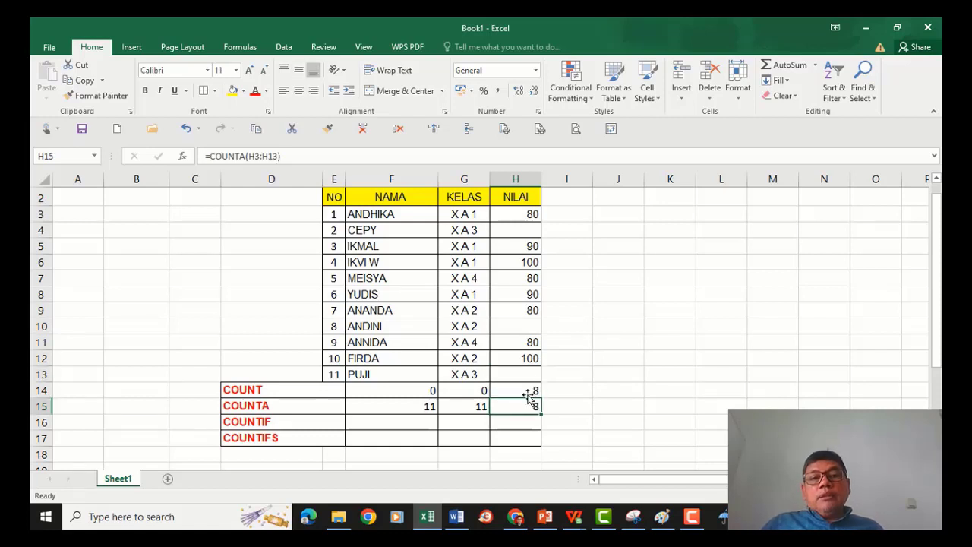
pyautogui.click(527, 374)
pyautogui.click(521, 325)
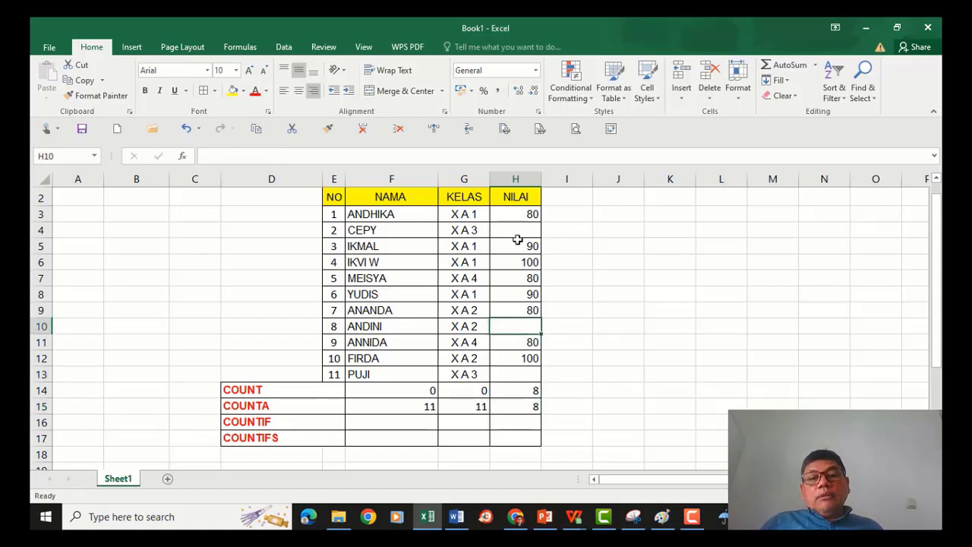
pyautogui.click(519, 229)
pyautogui.press('Down')
pyautogui.press('Down')
pyautogui.press('Down')
pyautogui.press('Down')
pyautogui.press('Down')
pyautogui.press('Down')
pyautogui.press('Down')
pyautogui.press('Down')
pyautogui.press('Down')
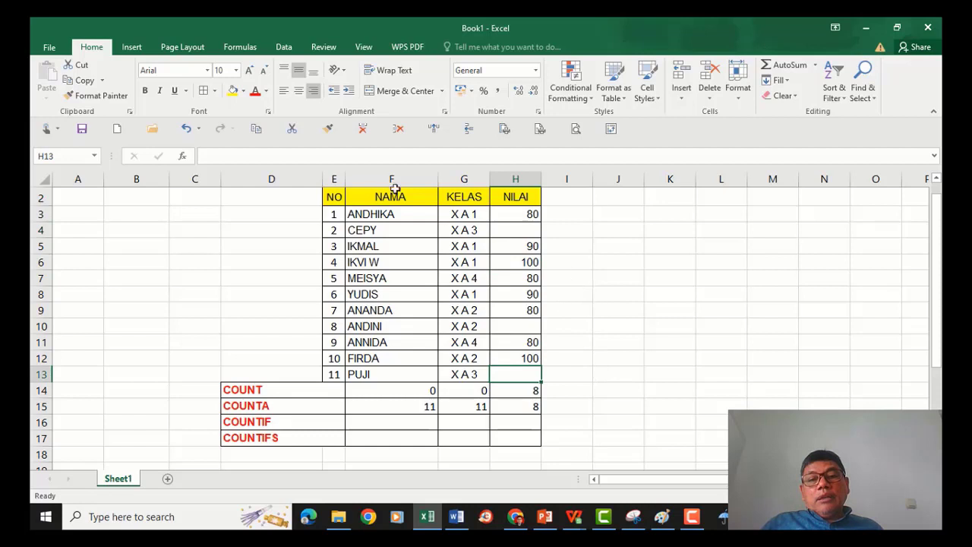
pyautogui.click(183, 129)
pyautogui.click(183, 129)
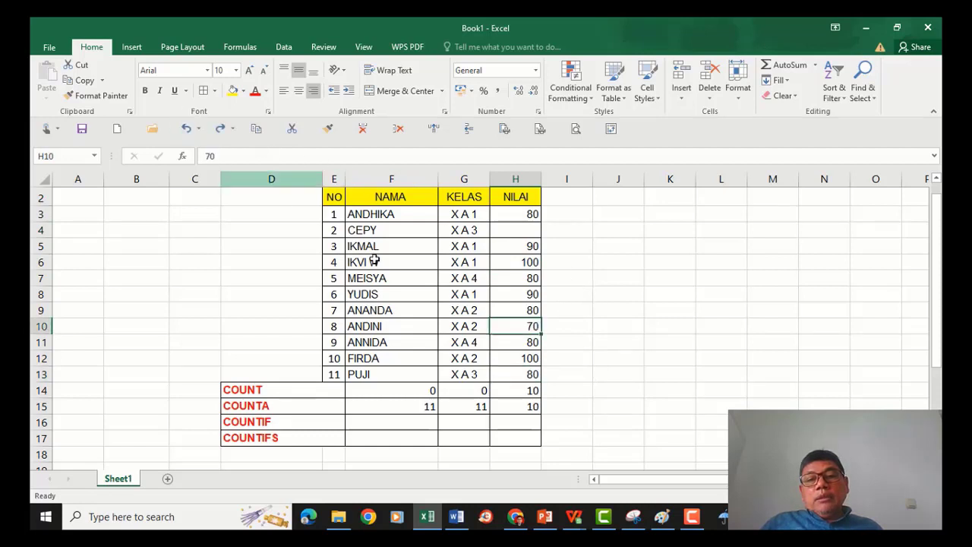
# Clear the name ANDINI in F10 to test COUNTA, then undo the deletion.
pyautogui.click(385, 326)
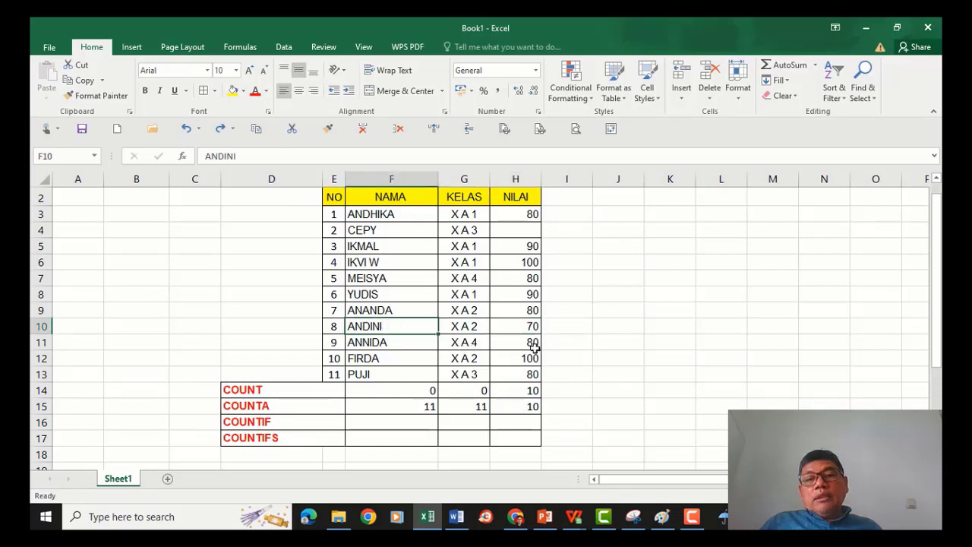
pyautogui.press('Delete')
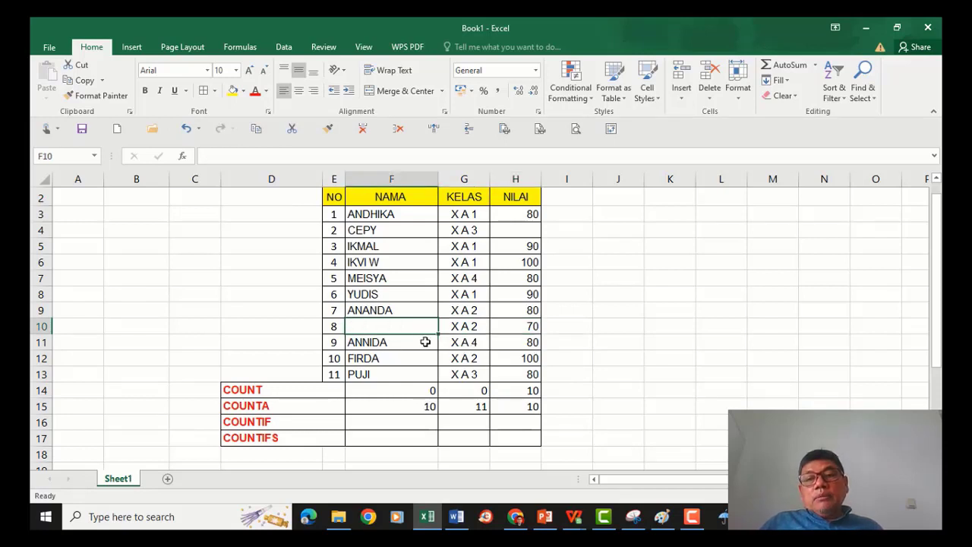
pyautogui.click(411, 405)
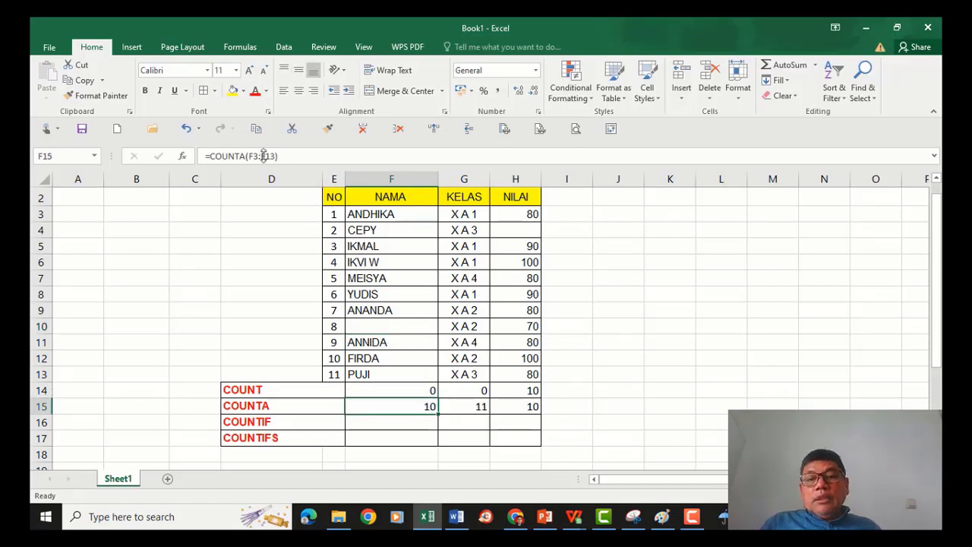
pyautogui.click(186, 128)
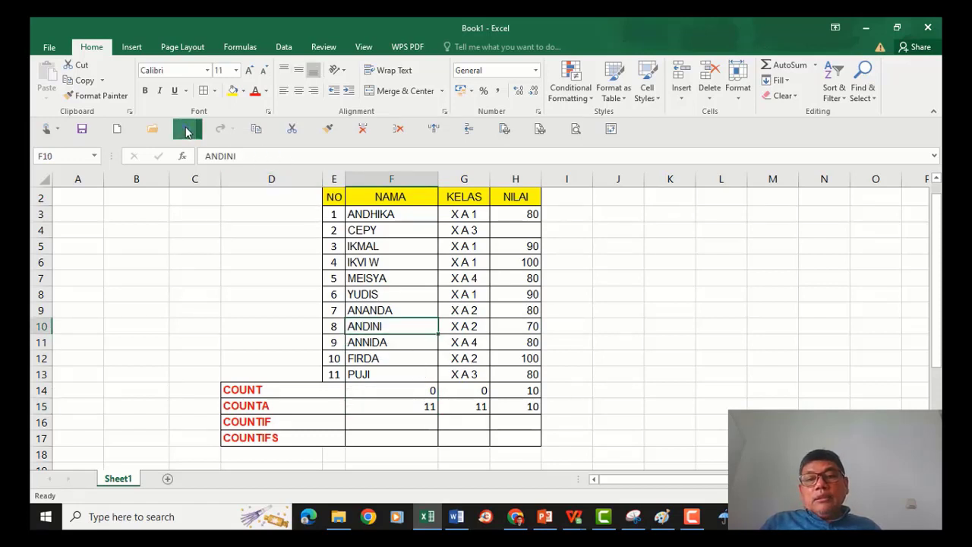
pyautogui.click(413, 409)
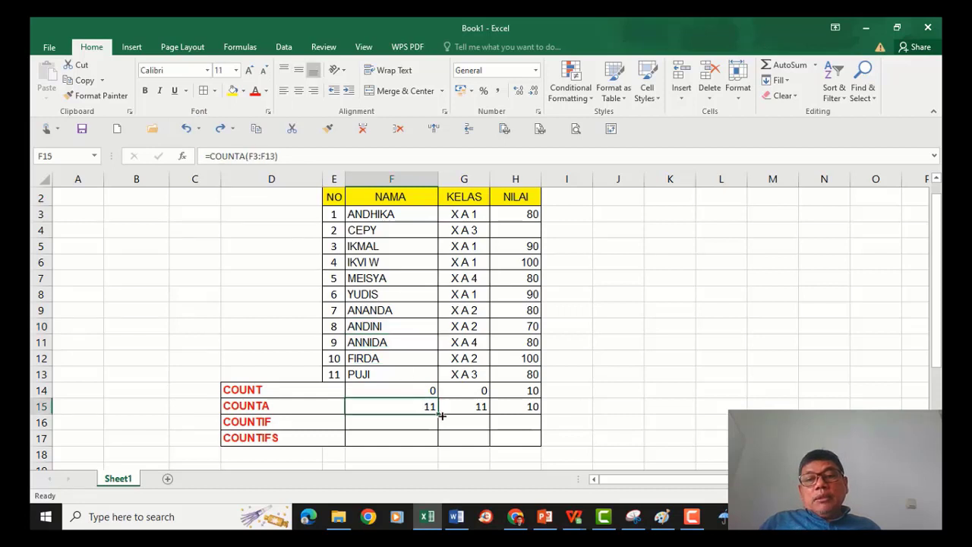
# Review the PowerPoint slide listing the COUNT function family, then return to the worksheet.
pyautogui.click(273, 423)
pyautogui.click(372, 423)
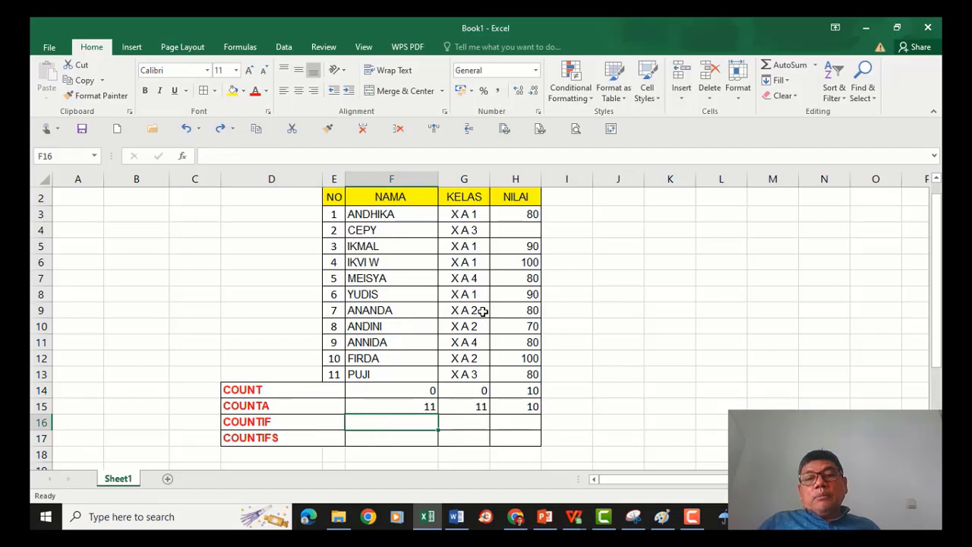
pyautogui.click(546, 518)
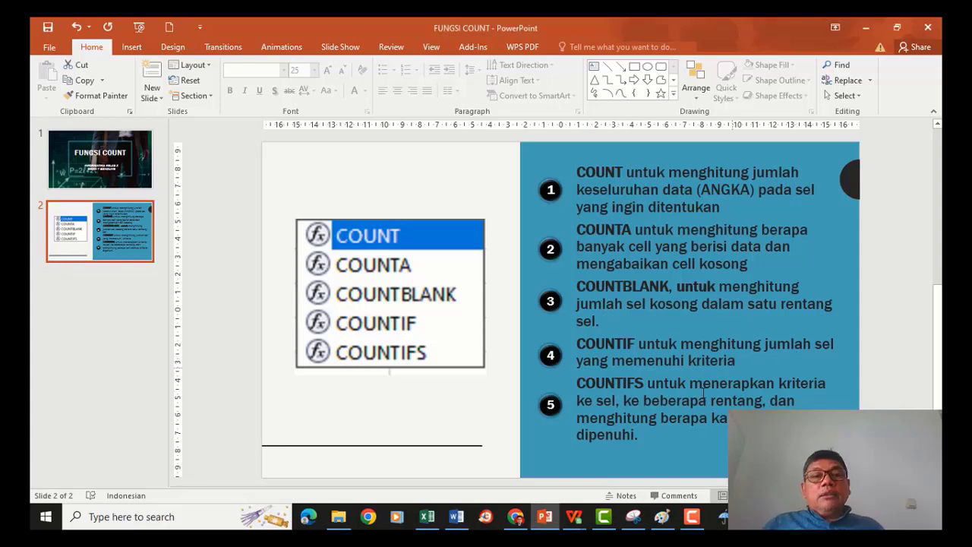
pyautogui.click(428, 517)
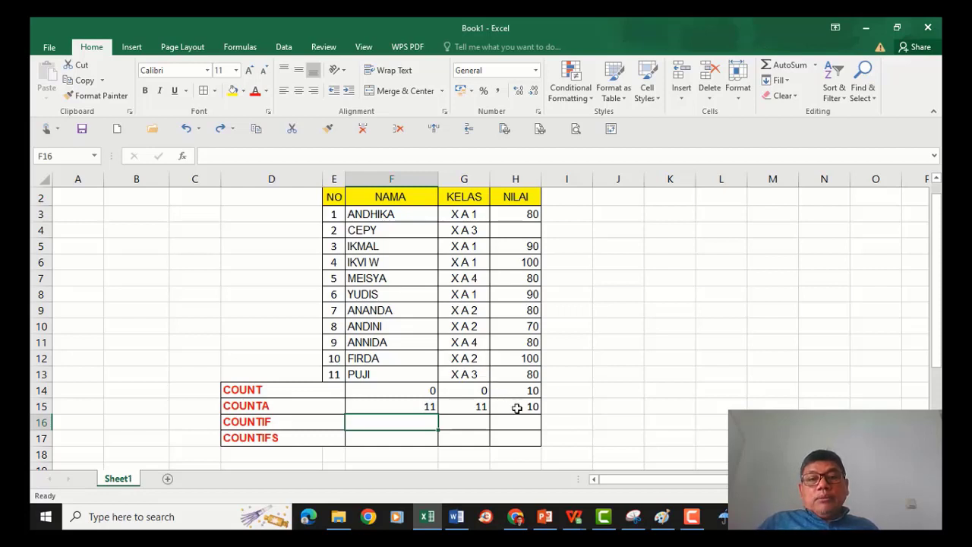
# Enter a COUNTIF formula in G16 over the KELAS range G3:G13 with the criterion X A 4.
pyautogui.click(469, 421)
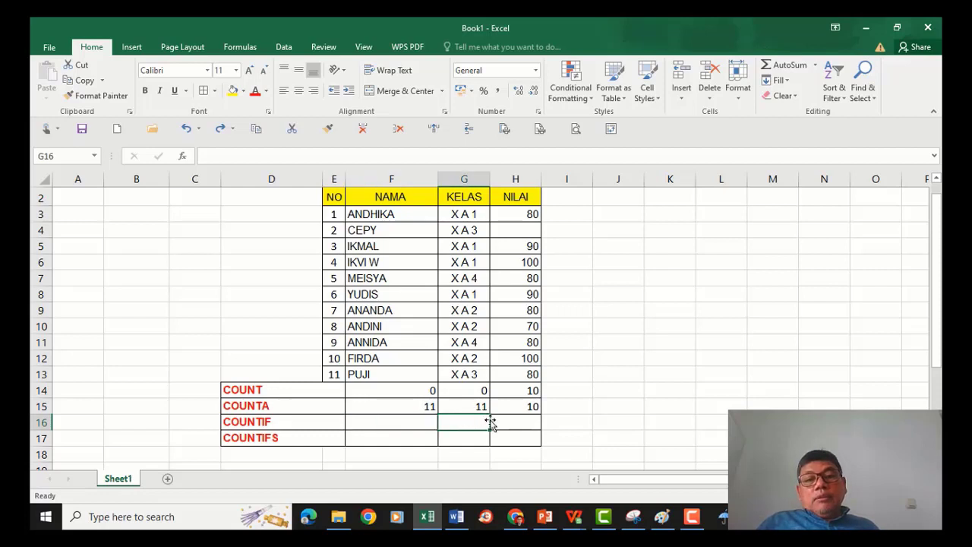
pyautogui.write('=')
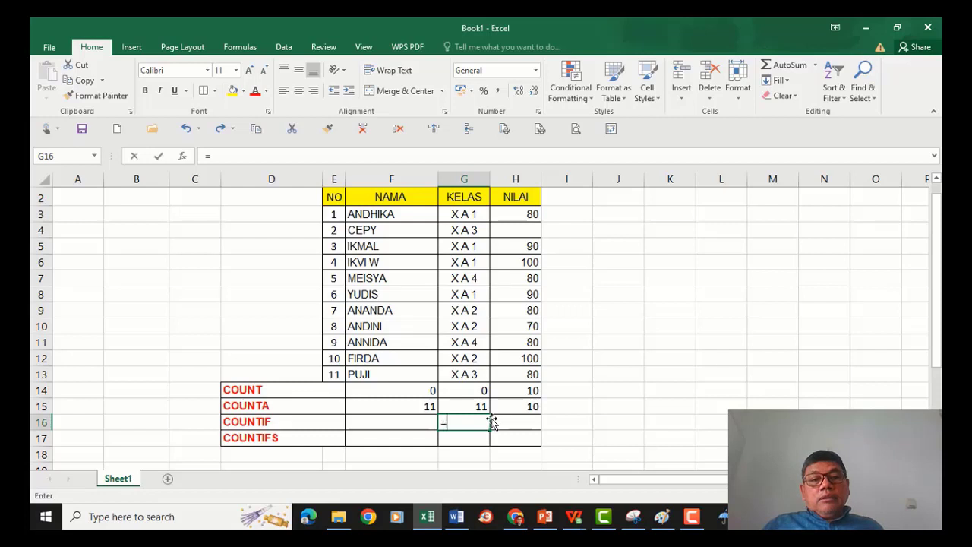
pyautogui.write('COUNT')
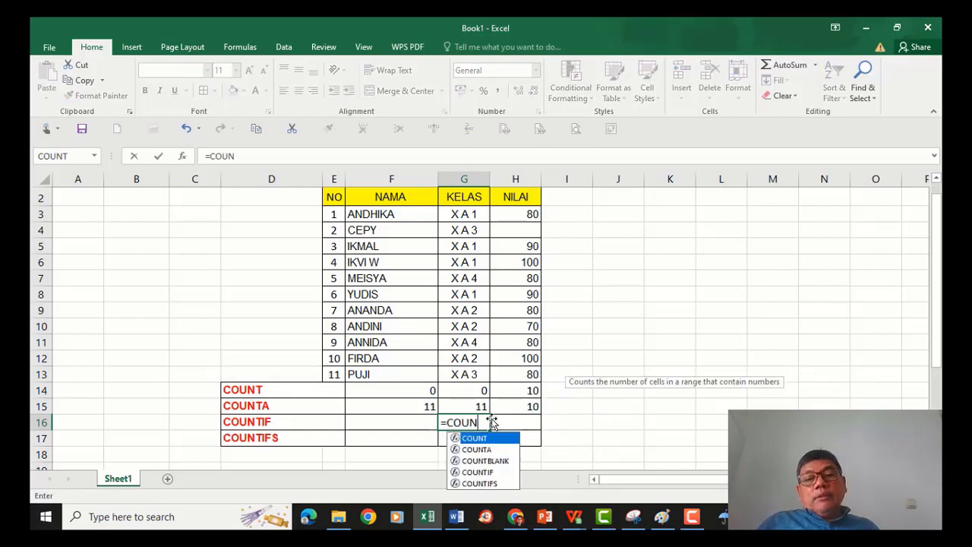
pyautogui.doubleClick(486, 472)
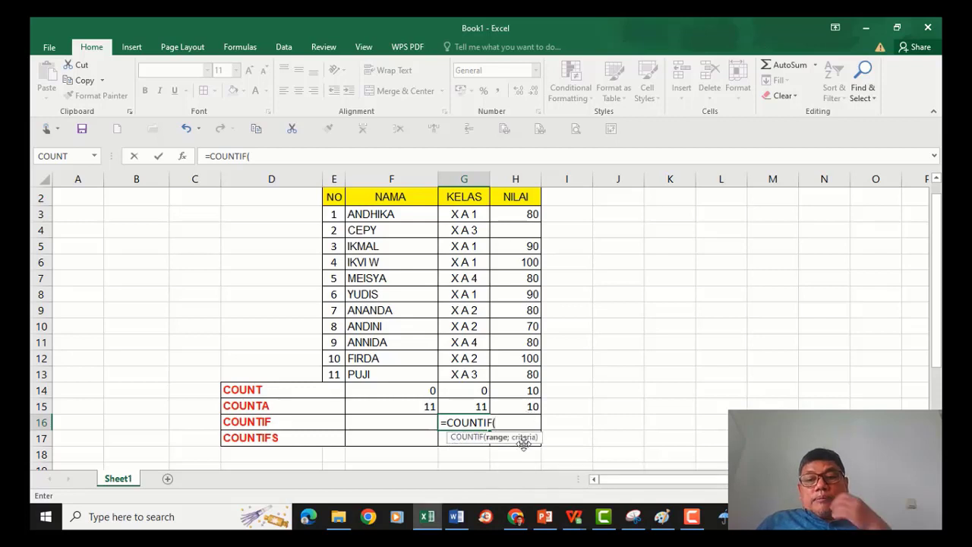
pyautogui.moveTo(464, 215); pyautogui.dragTo(464, 376)
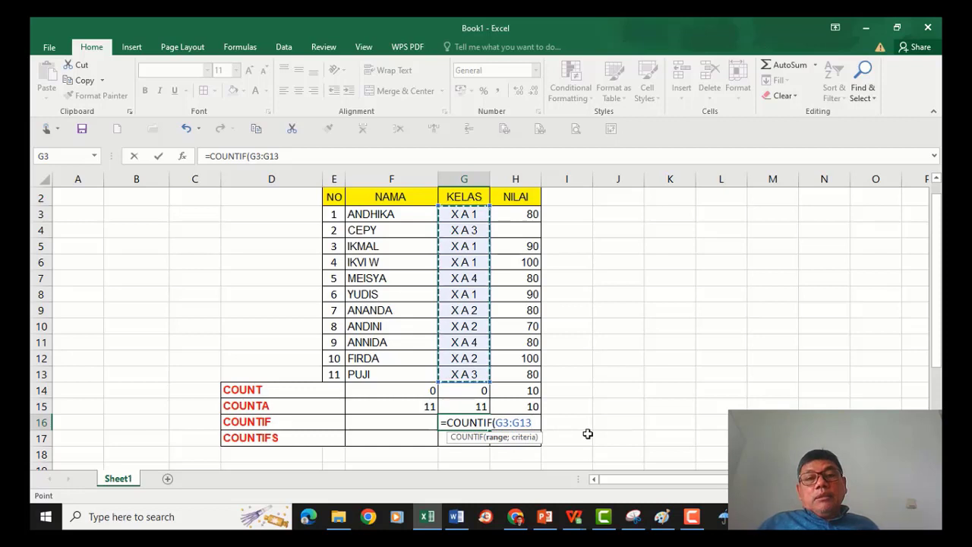
pyautogui.write(';')
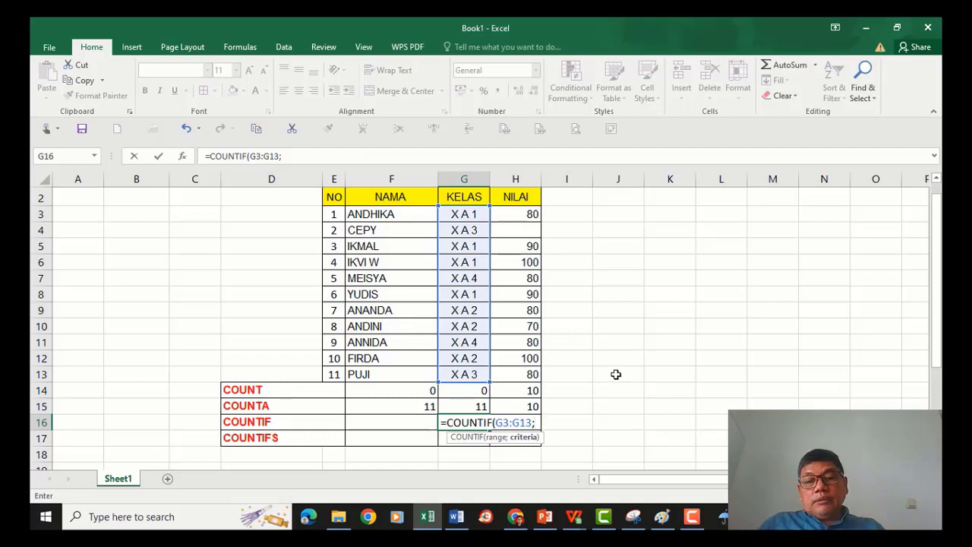
pyautogui.write('x')
pyautogui.press('BackSpace')
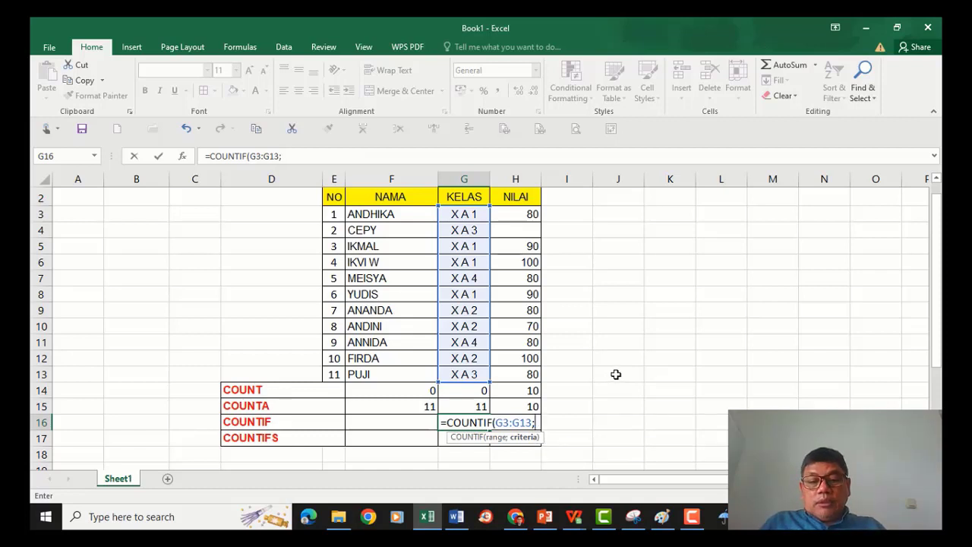
pyautogui.write('X A ')
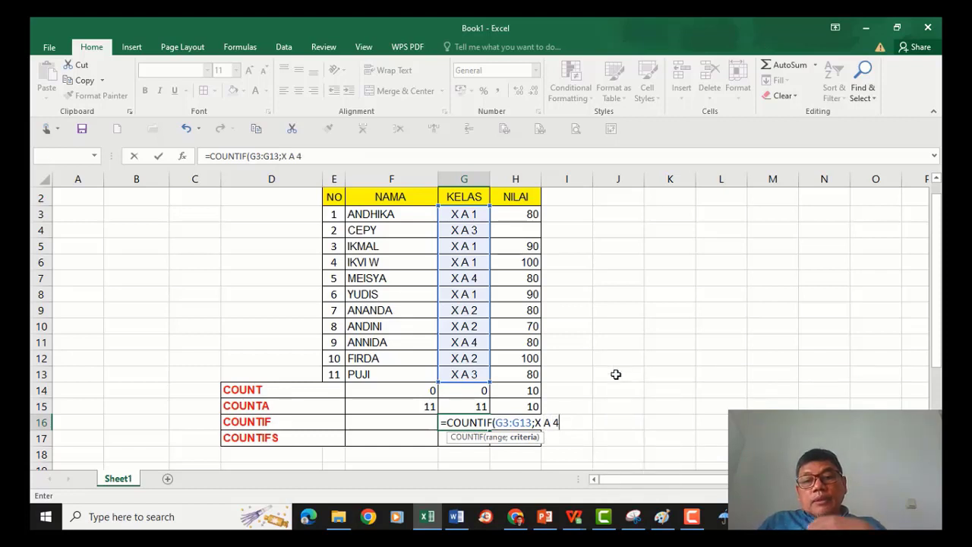
pyautogui.write('4')
pyautogui.press('Return')
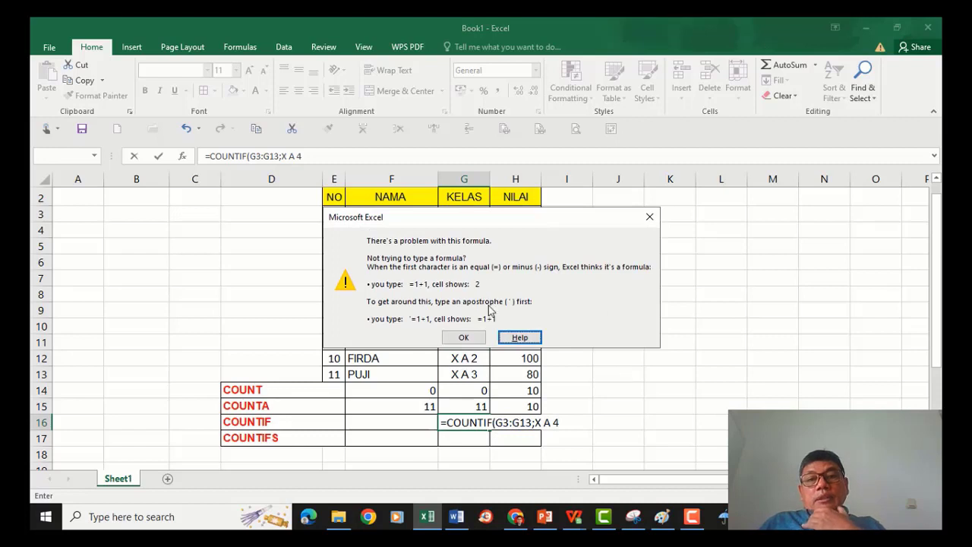
# Dismiss the formula error, enclose the X A 4 criterion in quotes and confirm the COUNTIF formula in G16.
pyautogui.click(650, 216)
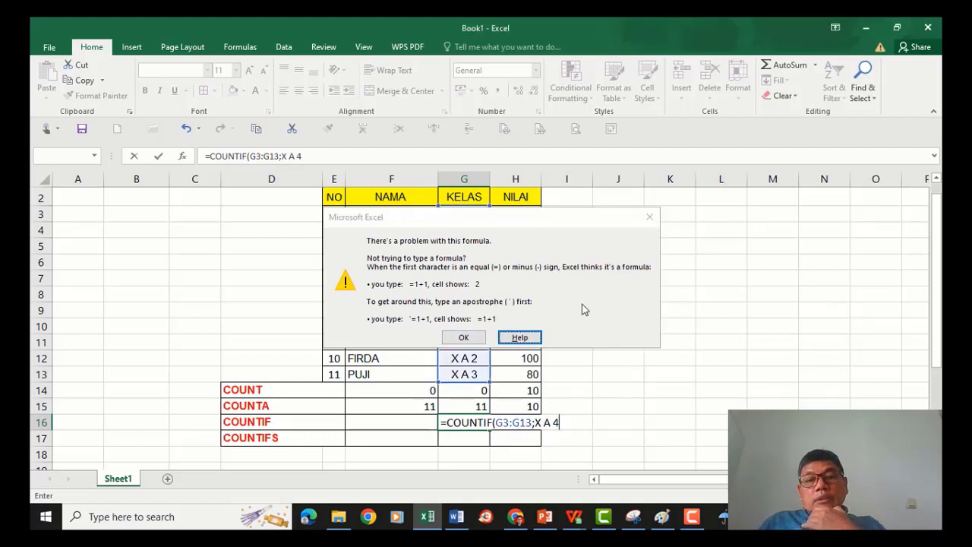
pyautogui.click(535, 422)
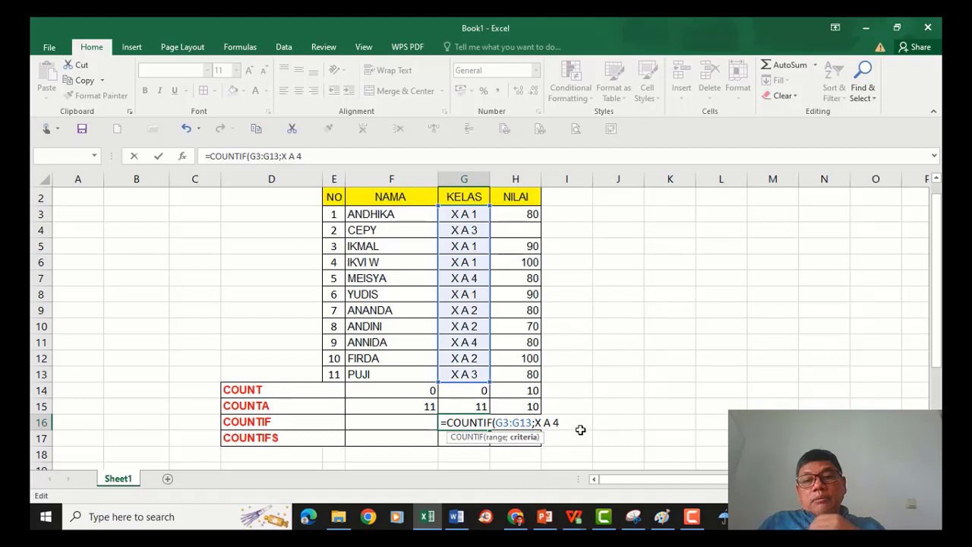
pyautogui.write('"')
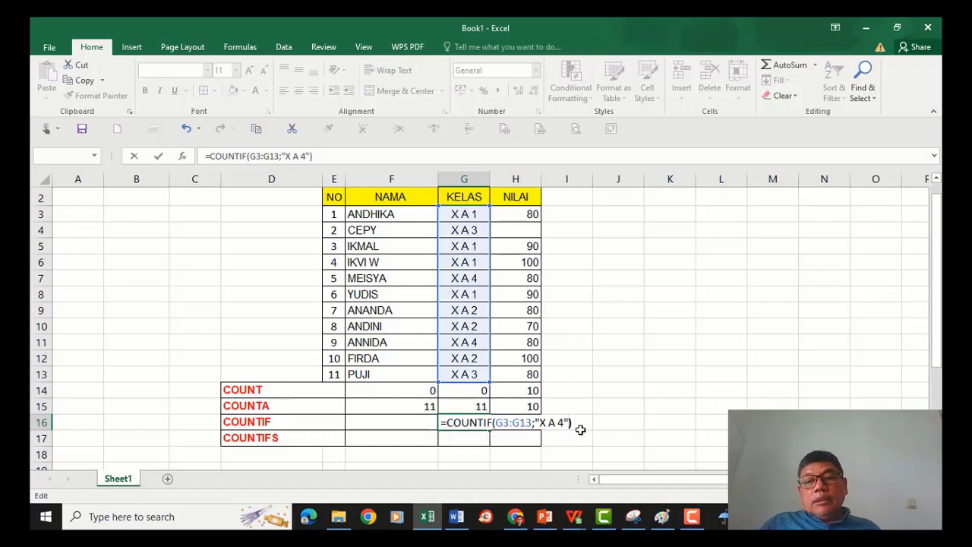
pyautogui.press('Return')
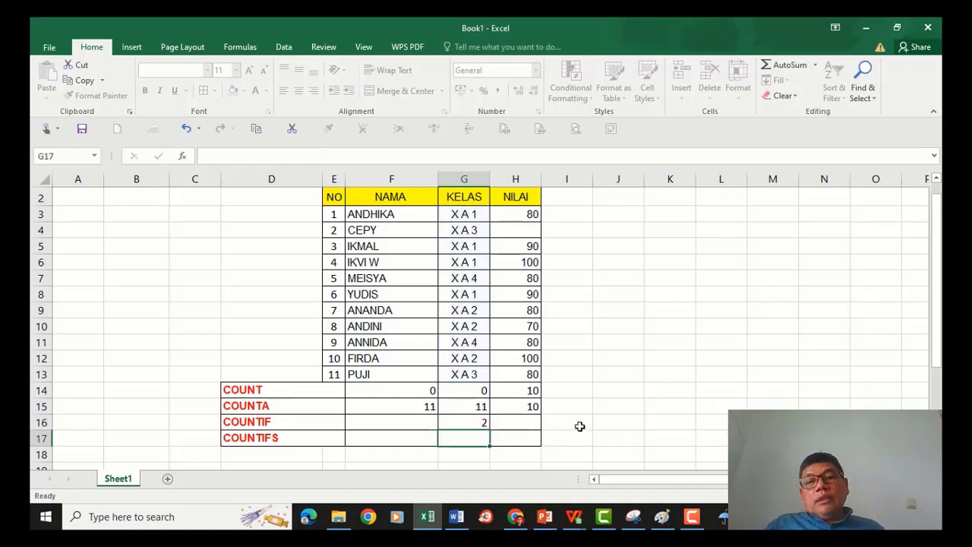
# Enter =COUNTIF(H3:H13;"80") in H16 to count the NILAI scores equal to 80.
pyautogui.click(480, 423)
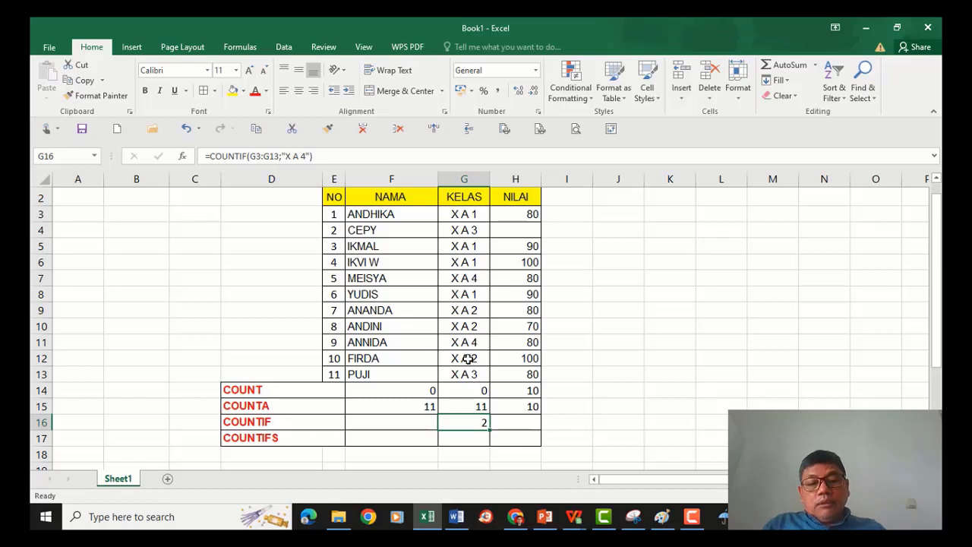
pyautogui.click(506, 424)
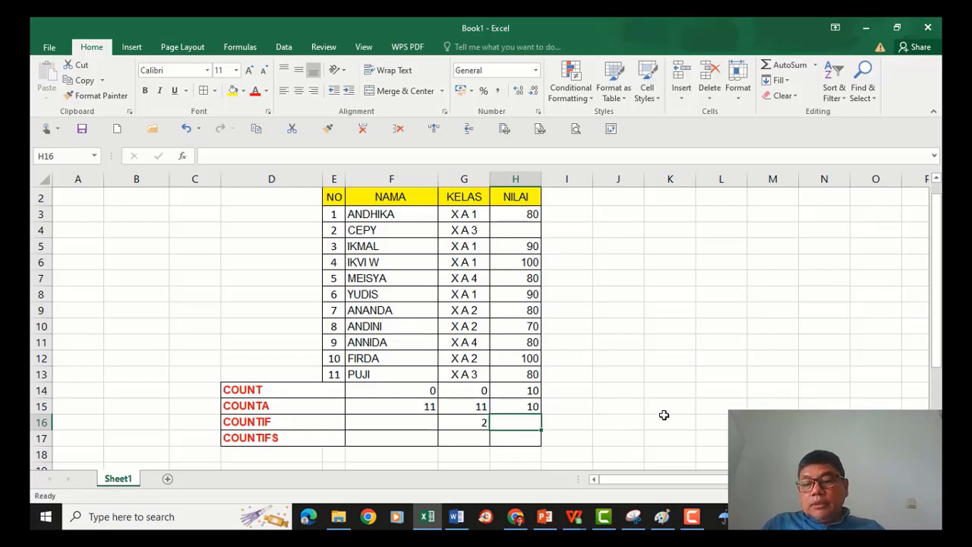
pyautogui.write('COU')
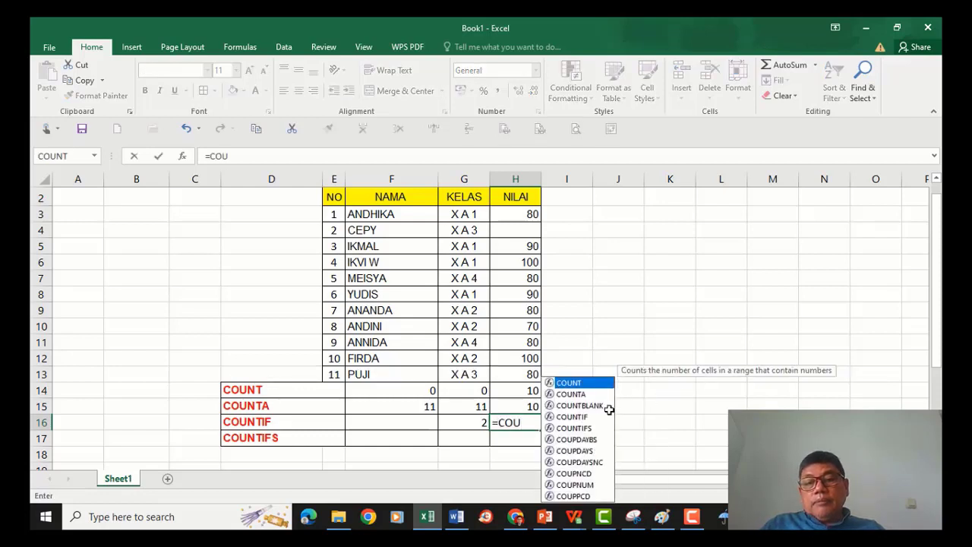
pyautogui.doubleClick(577, 417)
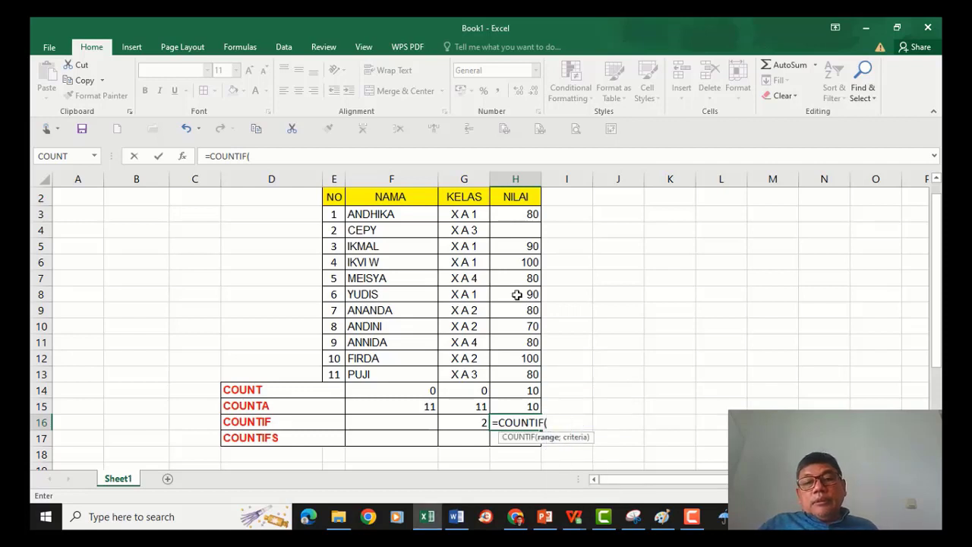
pyautogui.moveTo(512, 247); pyautogui.dragTo(512, 214)
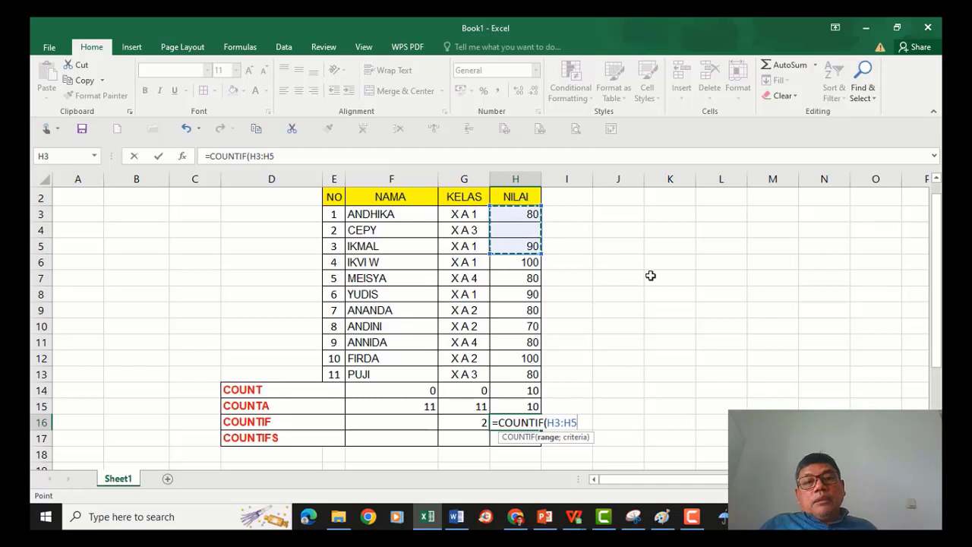
pyautogui.hotkey('shift', 'Down')
pyautogui.moveTo(518, 214); pyautogui.dragTo(517, 380)
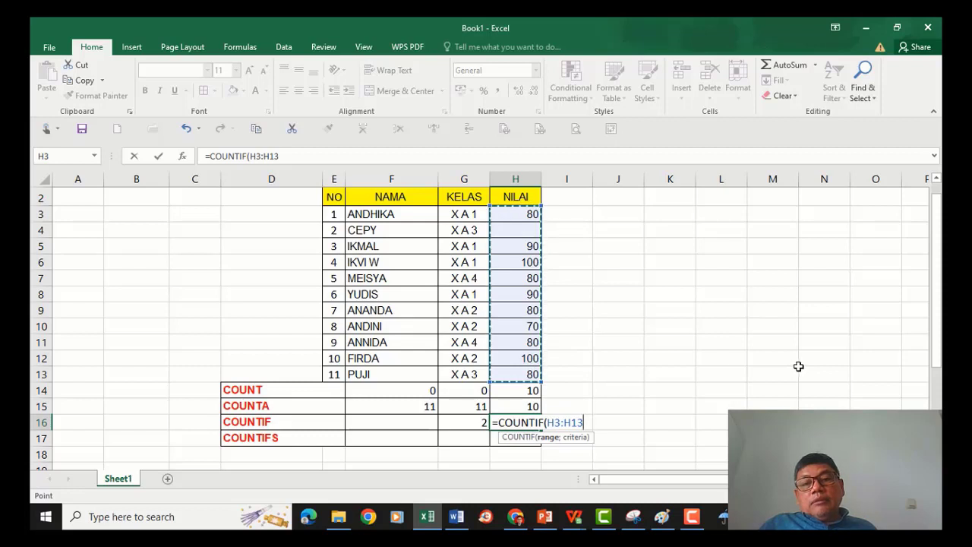
pyautogui.write(';"80')
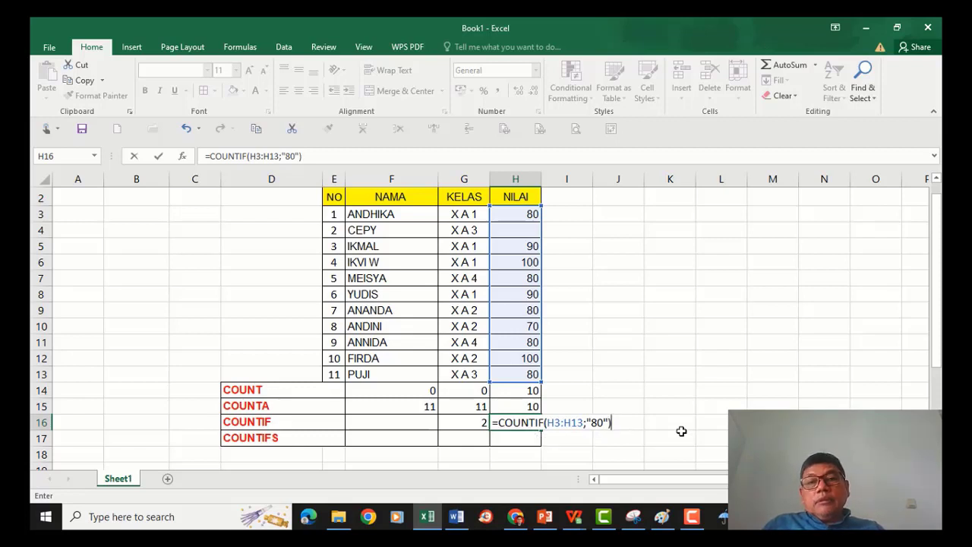
pyautogui.press('Return')
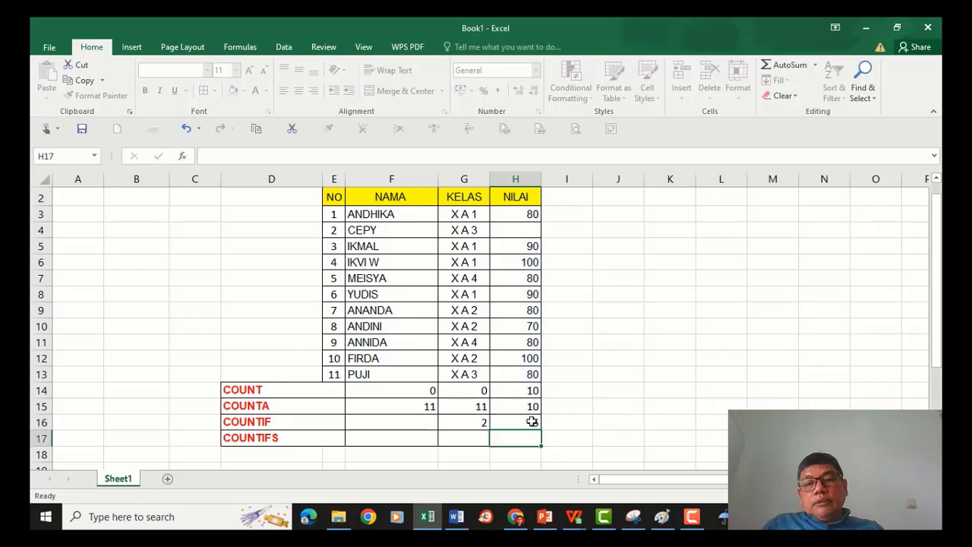
# Check the NILAI cells holding 80 against the two COUNTIF formulas in row 16.
pyautogui.click(532, 422)
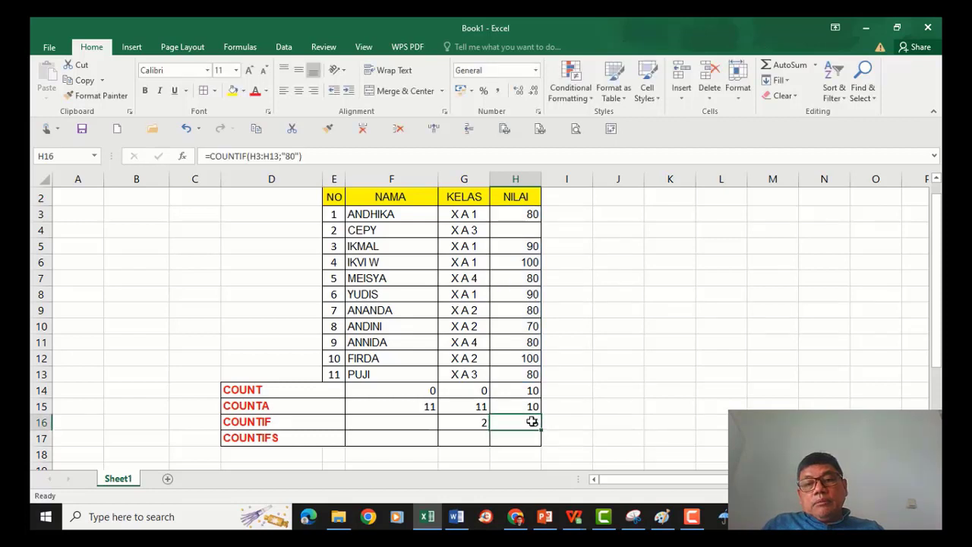
pyautogui.click(531, 215)
pyautogui.click(531, 278)
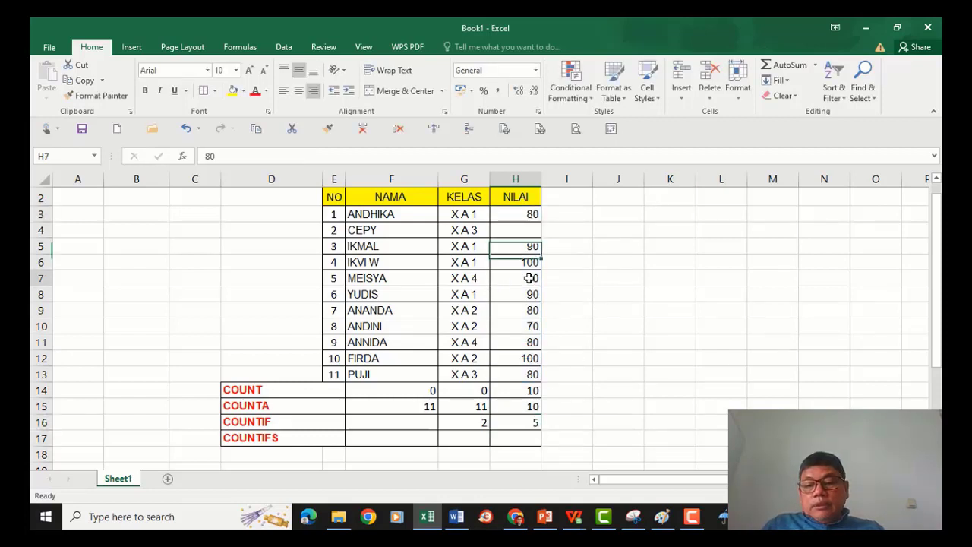
pyautogui.click(529, 310)
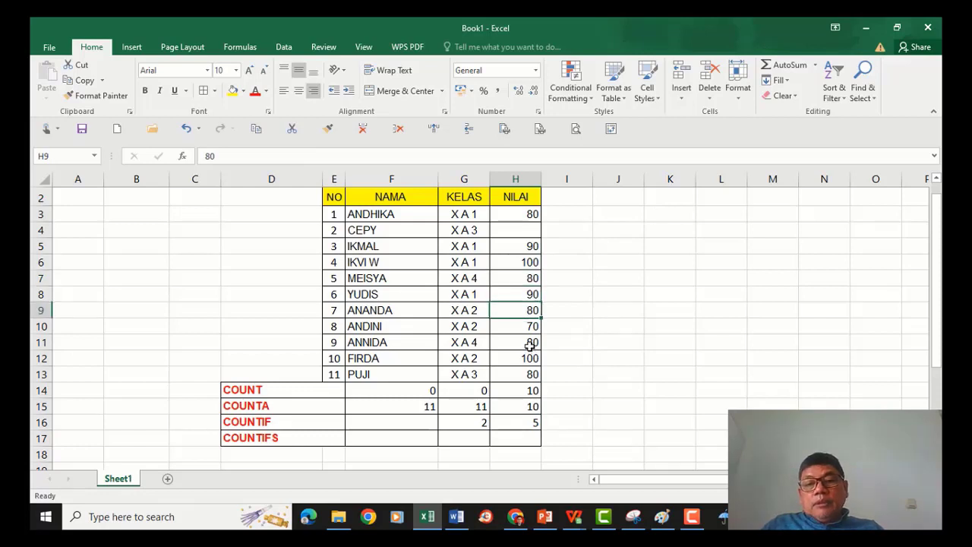
pyautogui.click(530, 342)
pyautogui.click(533, 374)
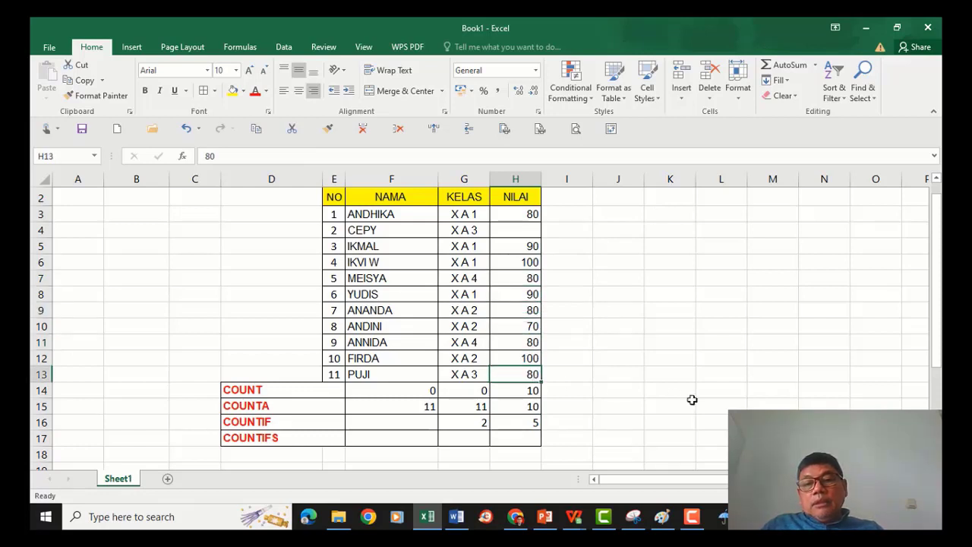
pyautogui.click(529, 423)
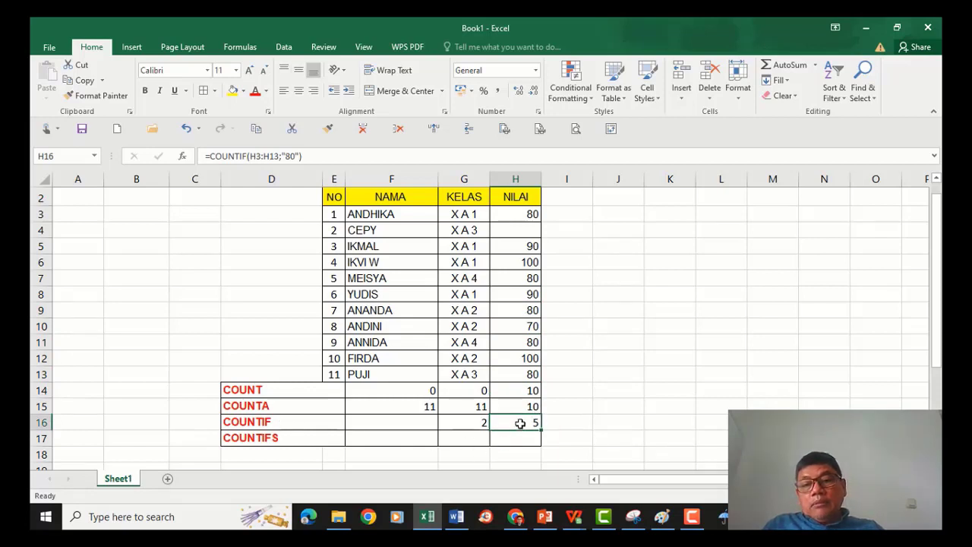
pyautogui.click(473, 424)
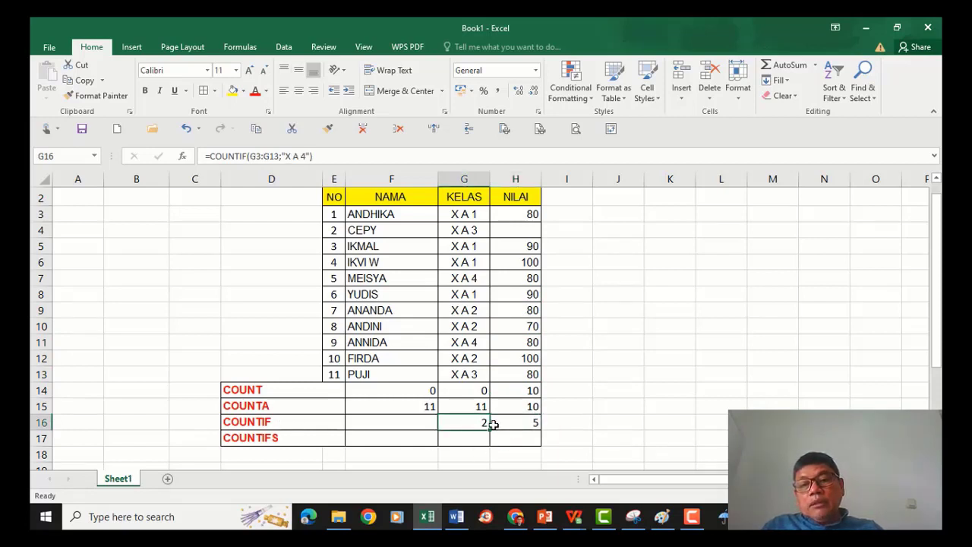
pyautogui.click(523, 421)
pyautogui.click(473, 422)
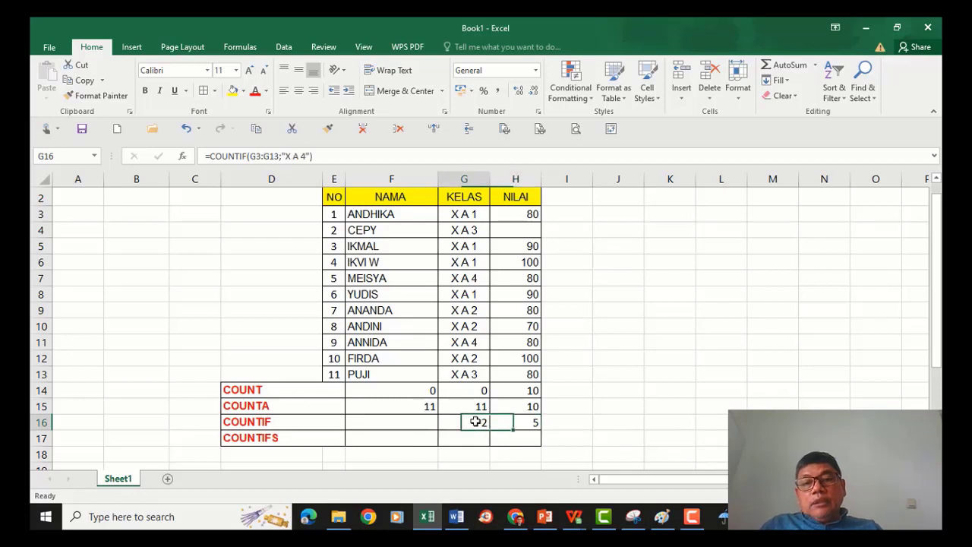
pyautogui.click(531, 421)
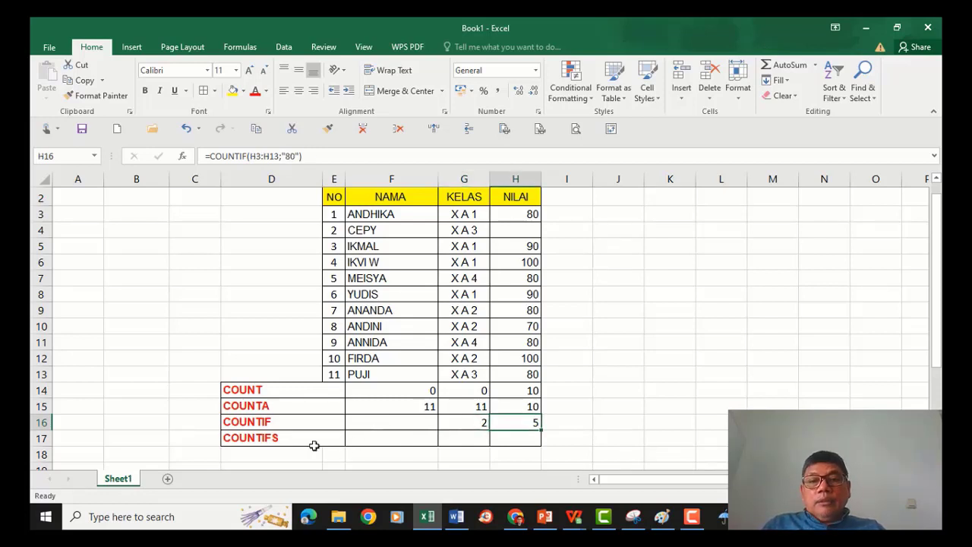
# Review the COUNTIFS description on the PowerPoint slide, then return to the Excel worksheet.
pyautogui.click(384, 438)
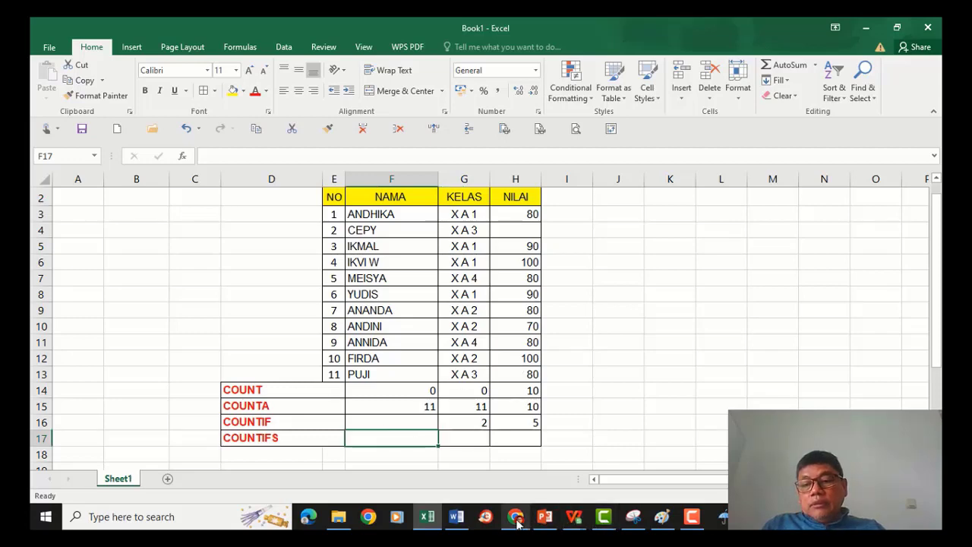
pyautogui.click(544, 518)
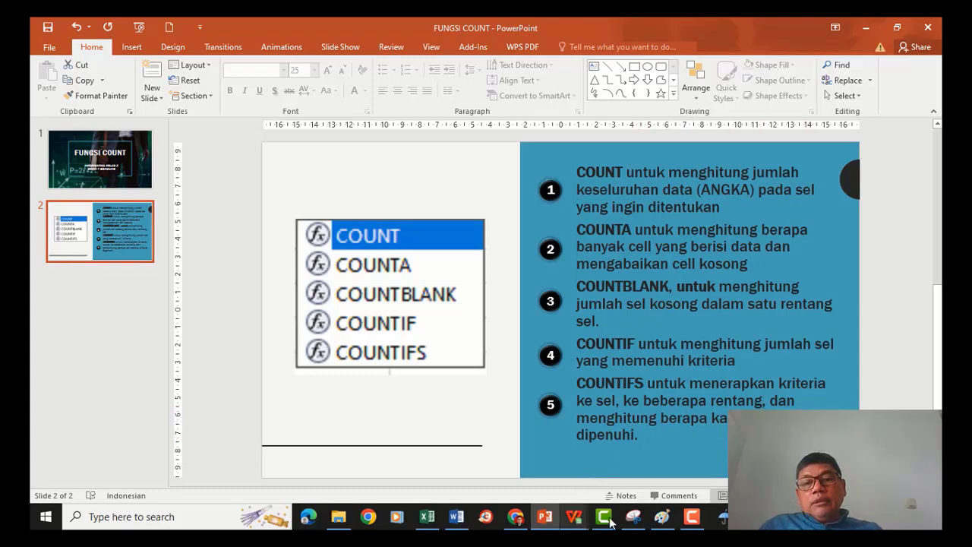
pyautogui.click(427, 517)
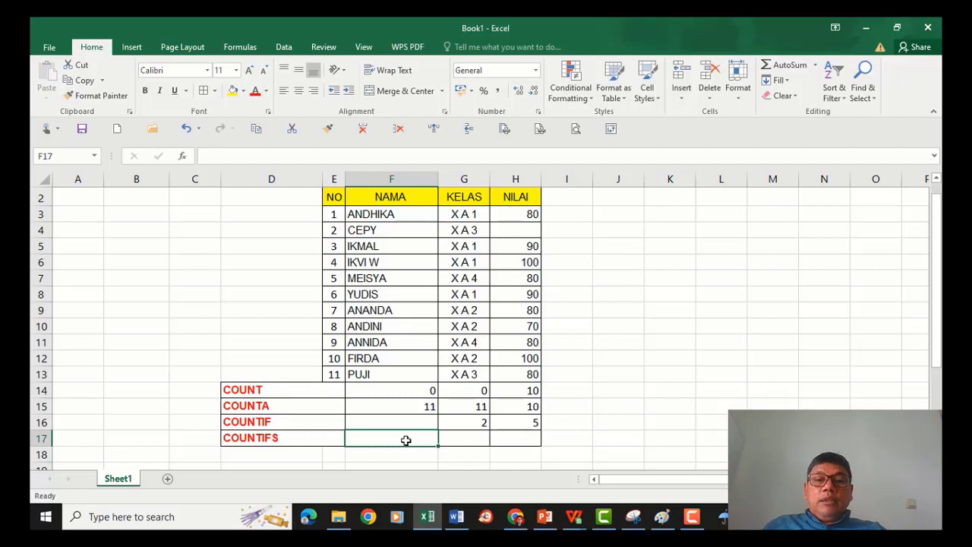
# In F17, start a COUNTIFS formula with G3:G13 as the first criteria range and "X A 1" as its criterion.
pyautogui.click(452, 440)
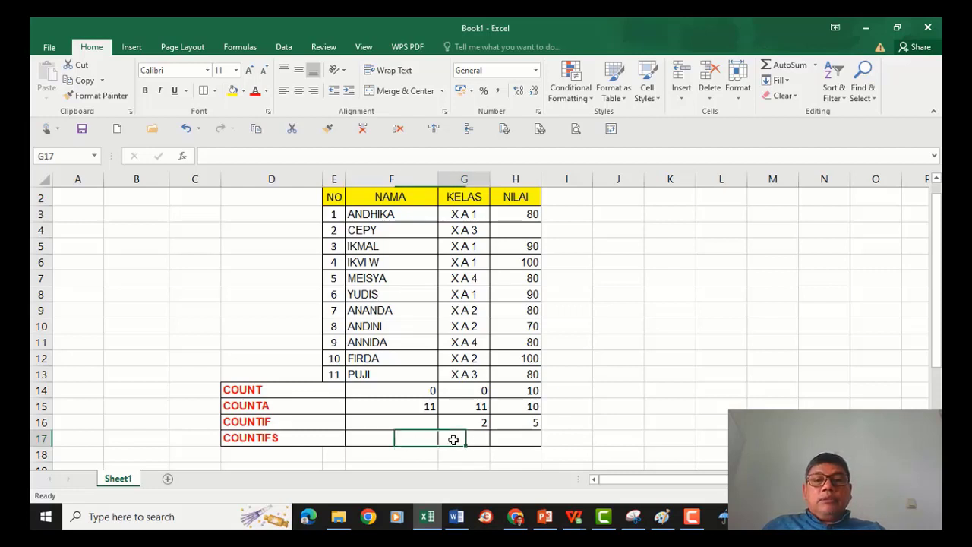
pyautogui.click(414, 438)
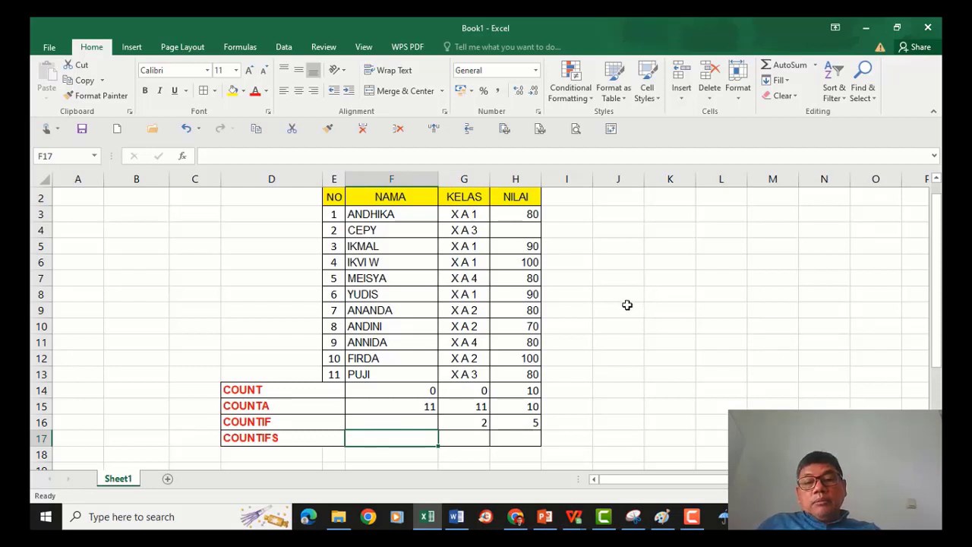
pyautogui.write('=')
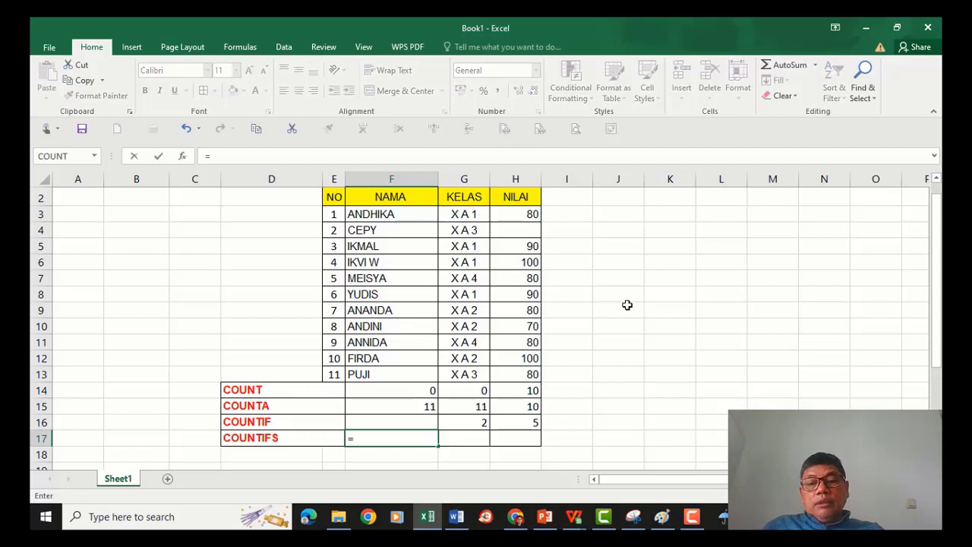
pyautogui.write('COU')
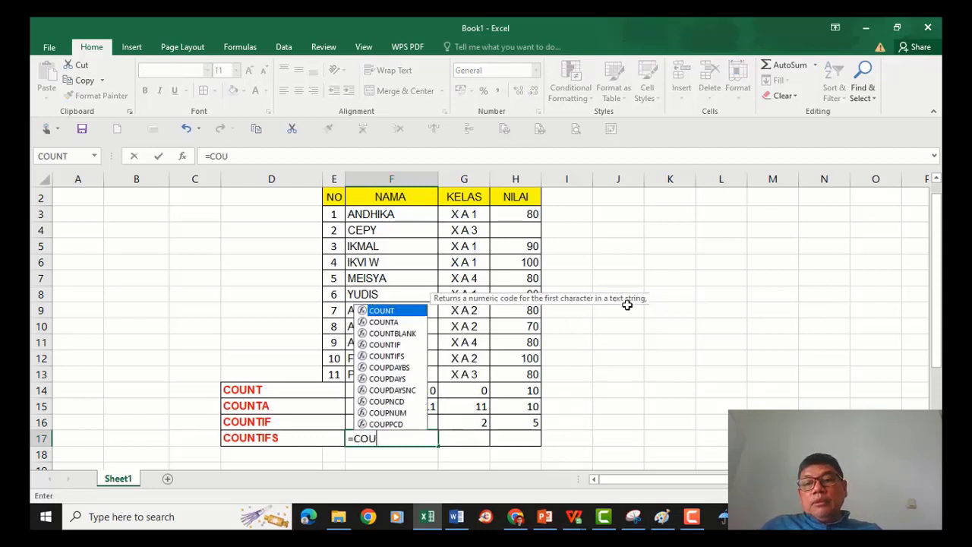
pyautogui.doubleClick(400, 356)
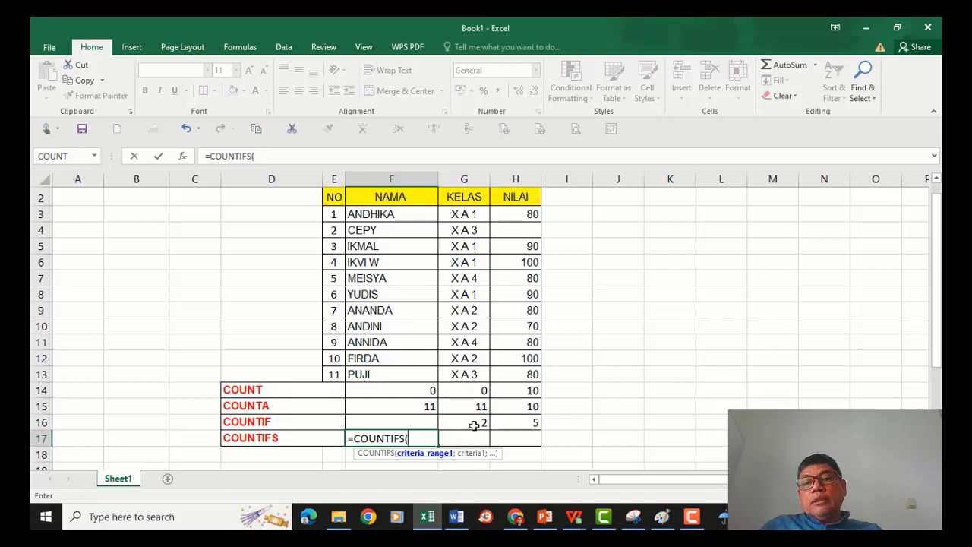
pyautogui.moveTo(458, 215); pyautogui.dragTo(475, 378)
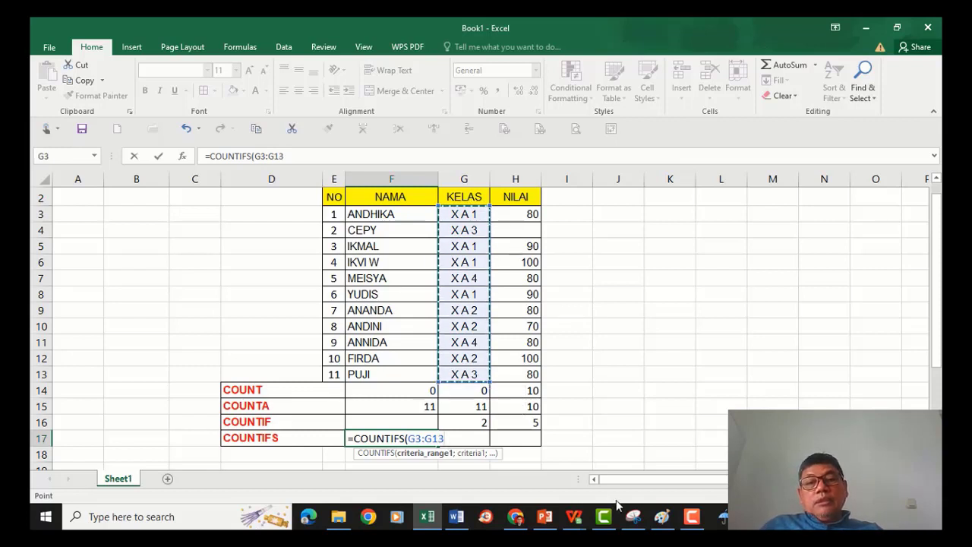
pyautogui.write(';')
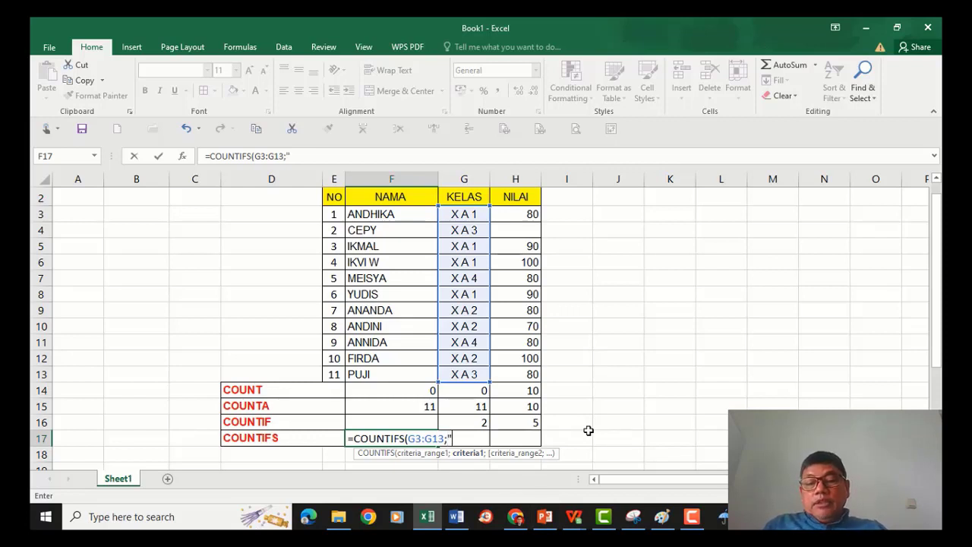
pyautogui.write('X A 1')
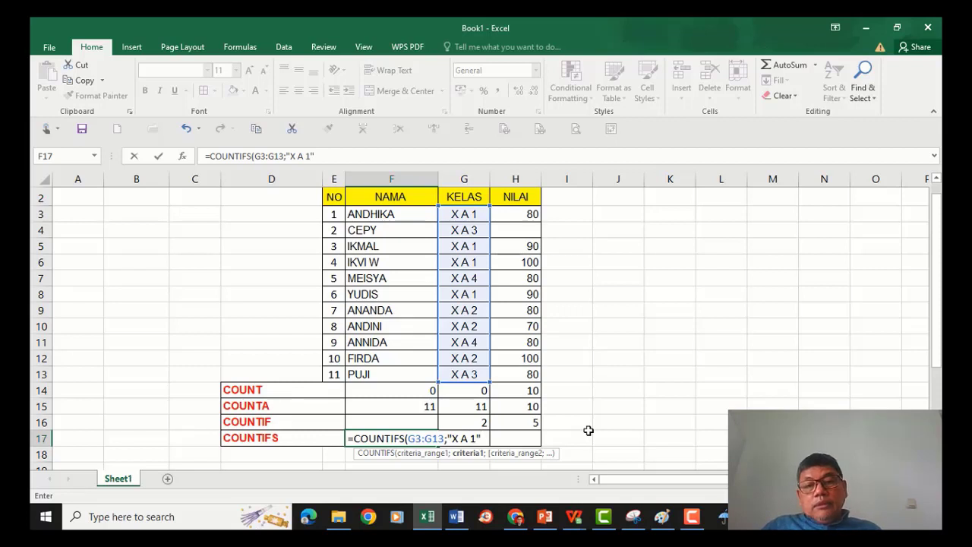
pyautogui.write(';')
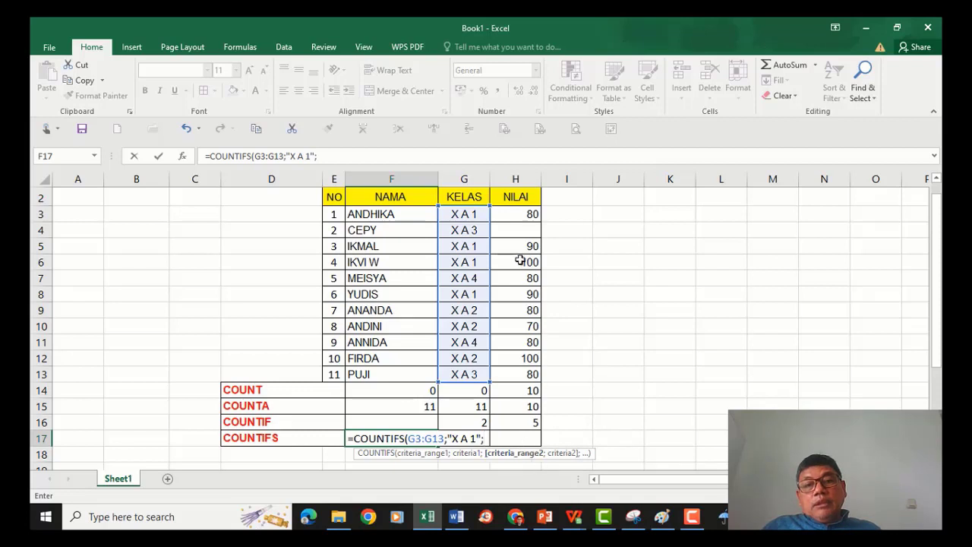
# Add H3:H13 with criterion "80" as the second pair, confirm =COUNTIFS(G3:G13;"X A 1";H3:H13;"80") and check it against the data.
pyautogui.moveTo(511, 216); pyautogui.dragTo(515, 375)
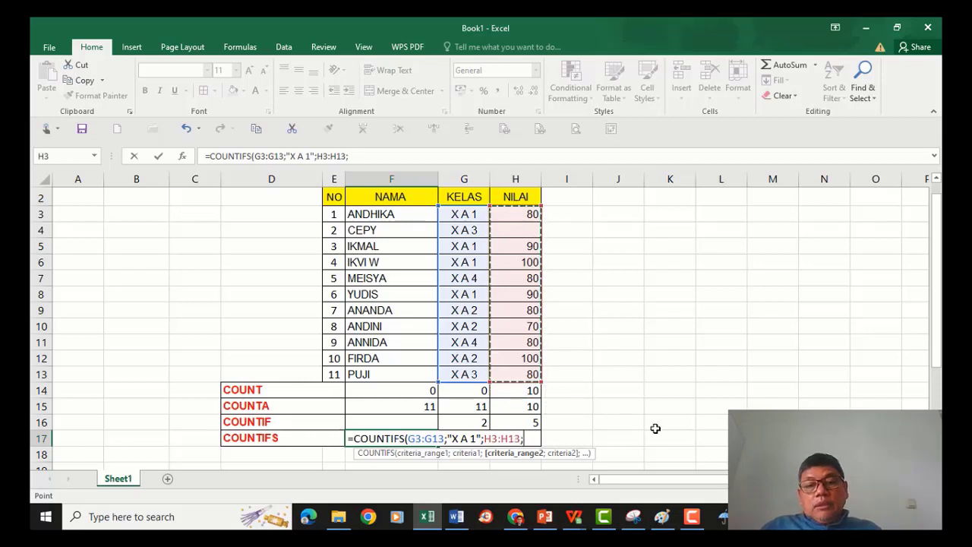
pyautogui.write(';')
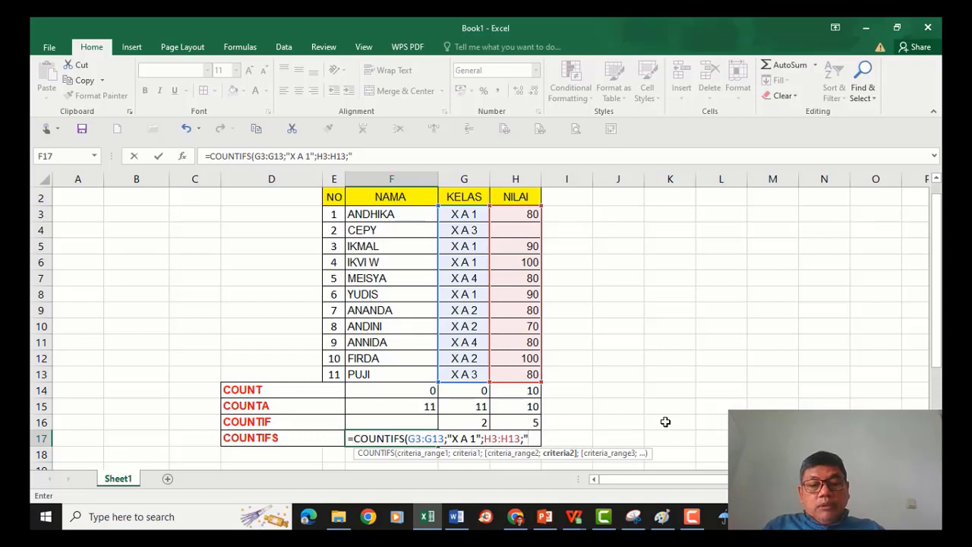
pyautogui.write('80')
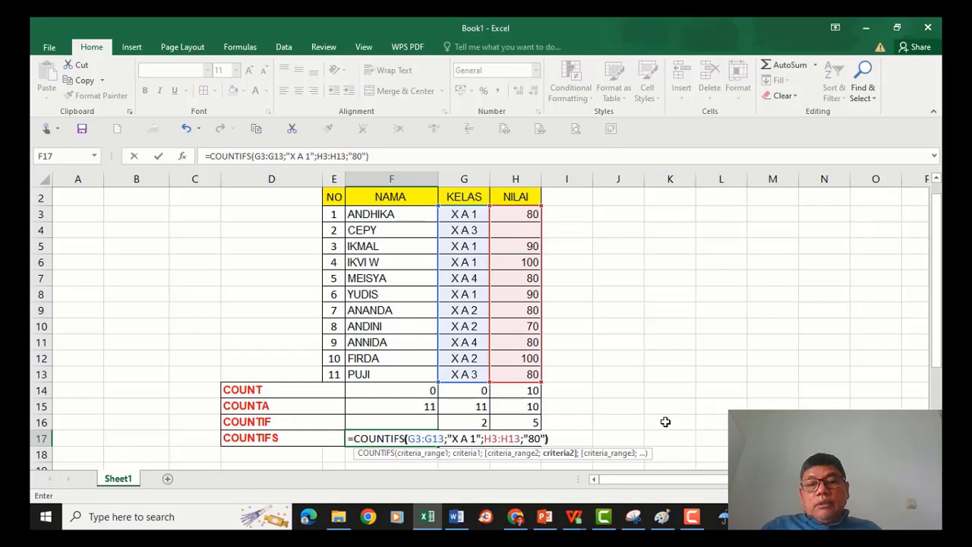
pyautogui.press('Return')
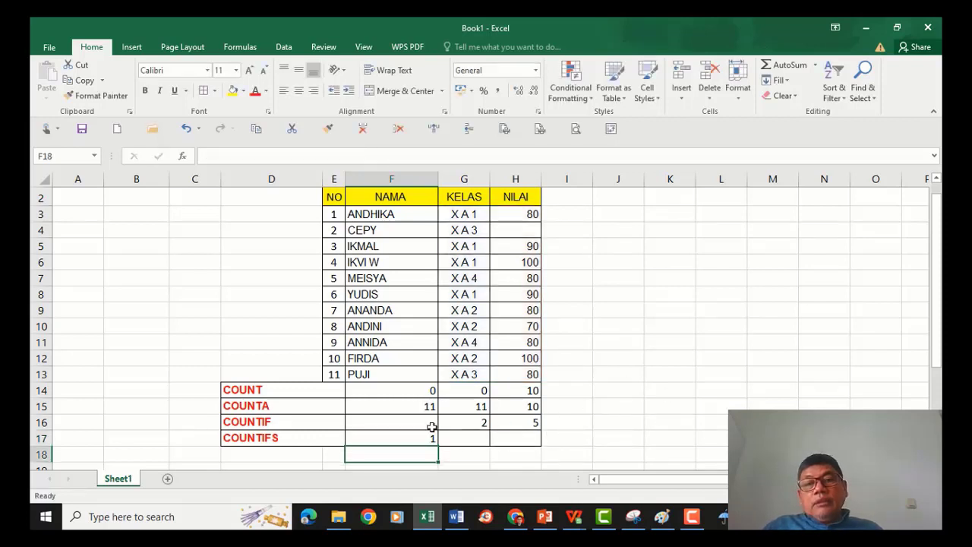
pyautogui.click(430, 439)
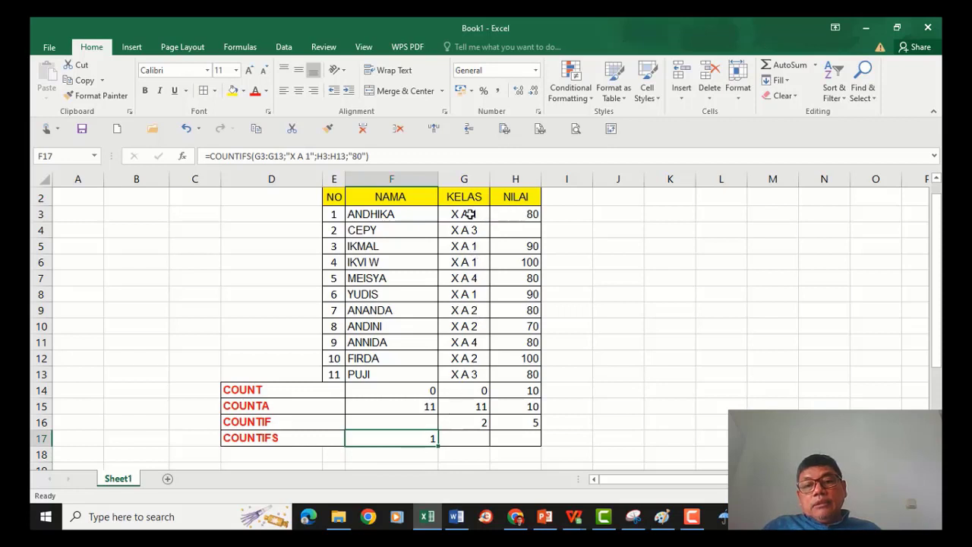
pyautogui.click(527, 215)
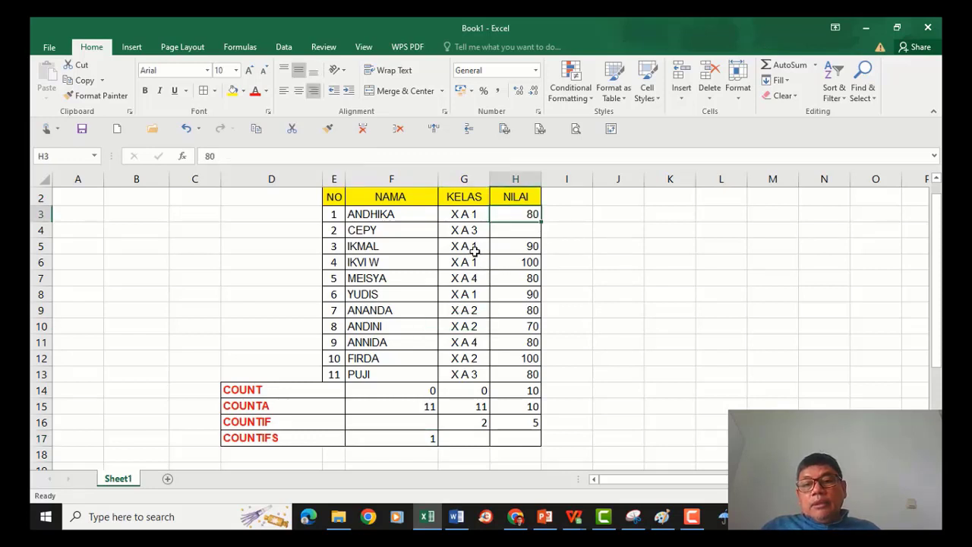